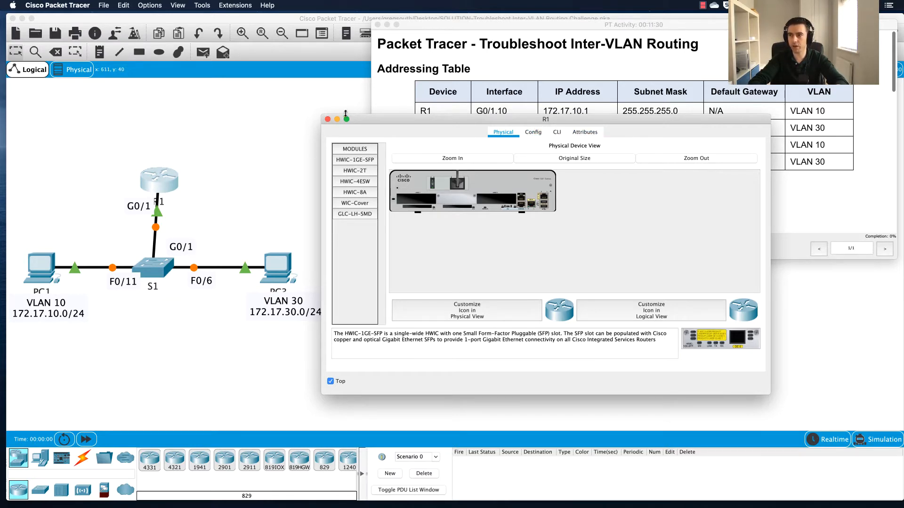
Step: Open router R1's command-line interface in a widened device window and enter privileged EXEC mode
{"action": "left_click", "coordinate": [328, 119]}
{"action": "left_click", "coordinate": [157, 175]}
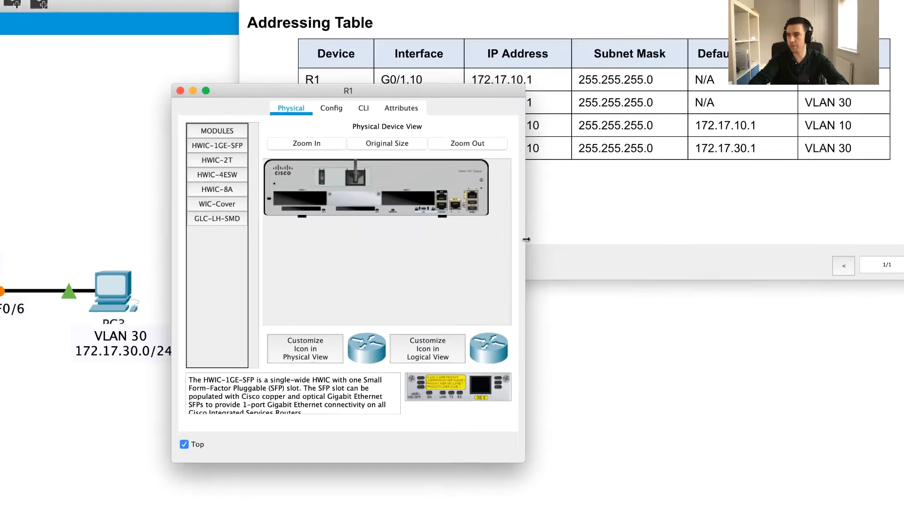
{"action": "left_click_drag", "start_coordinate": [583, 229], "coordinate": [825, 222]}
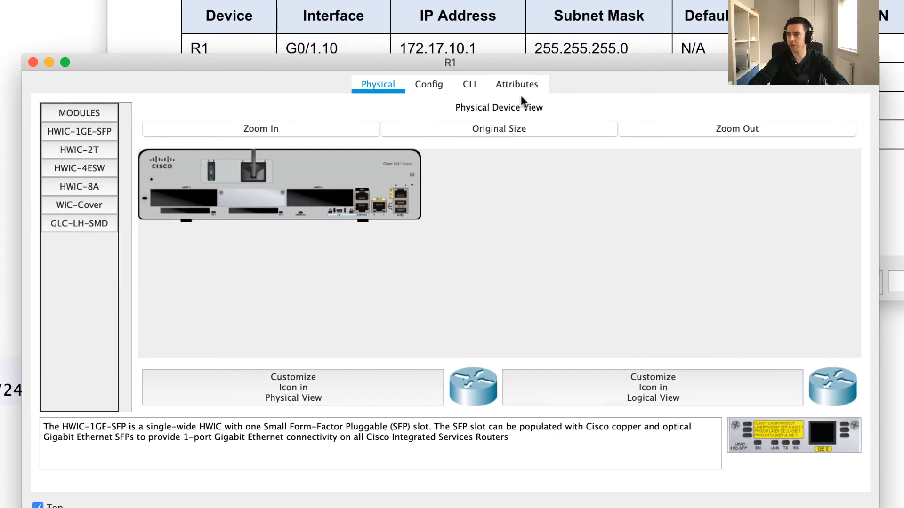
{"action": "left_click", "coordinate": [468, 84]}
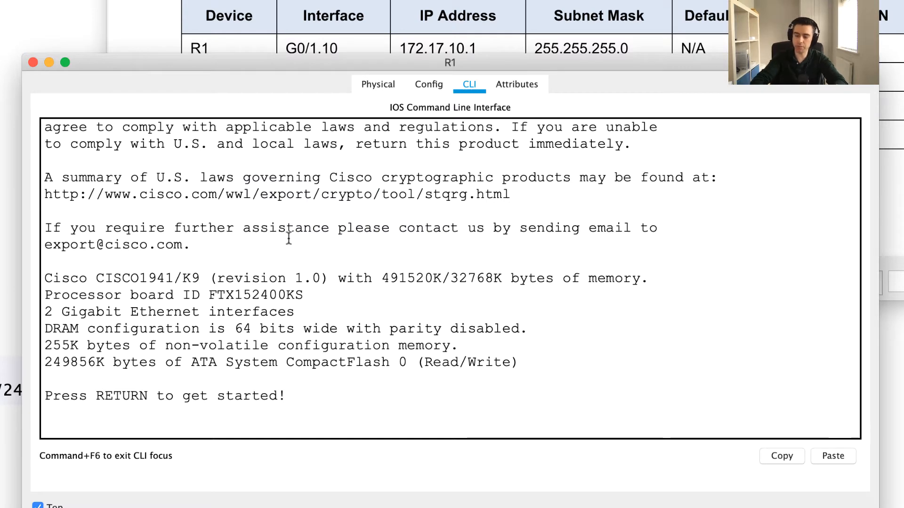
{"action": "key", "text": "Return"}
{"action": "key", "text": "Return"}
{"action": "key", "text": "Return"}
{"action": "type", "text": "en"}
{"action": "key", "text": "Return"}
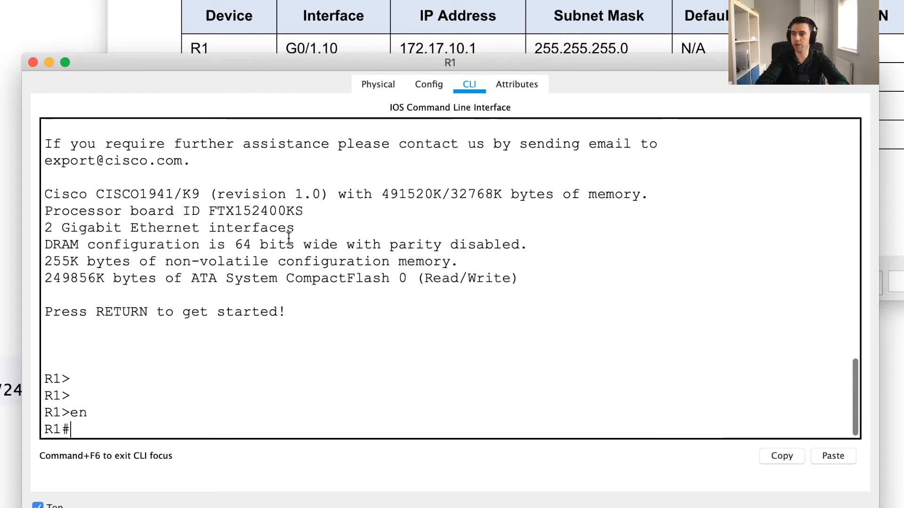
Step: Display R1's running configuration and examine the encapsulation and shutdown lines of subinterfaces GigabitEthernet0/1.10 and 0/1.30
{"action": "type", "text": "show run"}
{"action": "key", "text": "Return"}
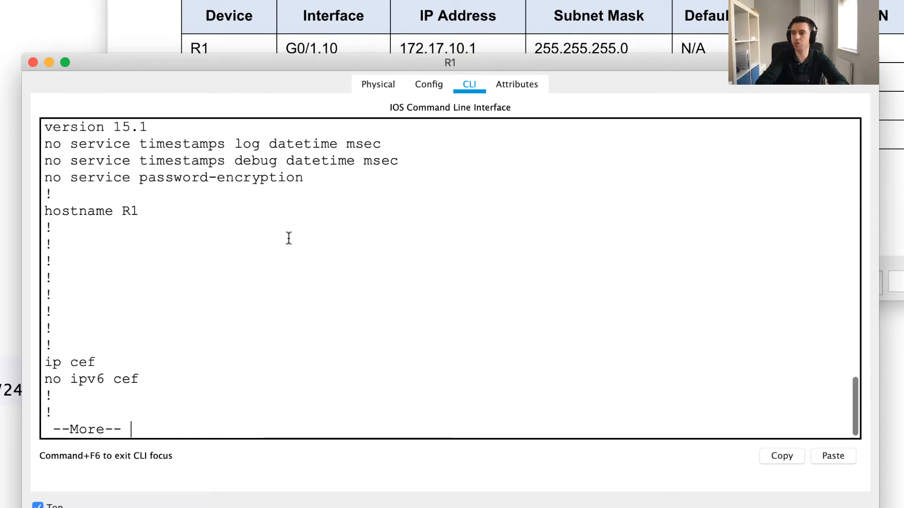
{"action": "key", "text": "space"}
{"action": "key", "text": "space"}
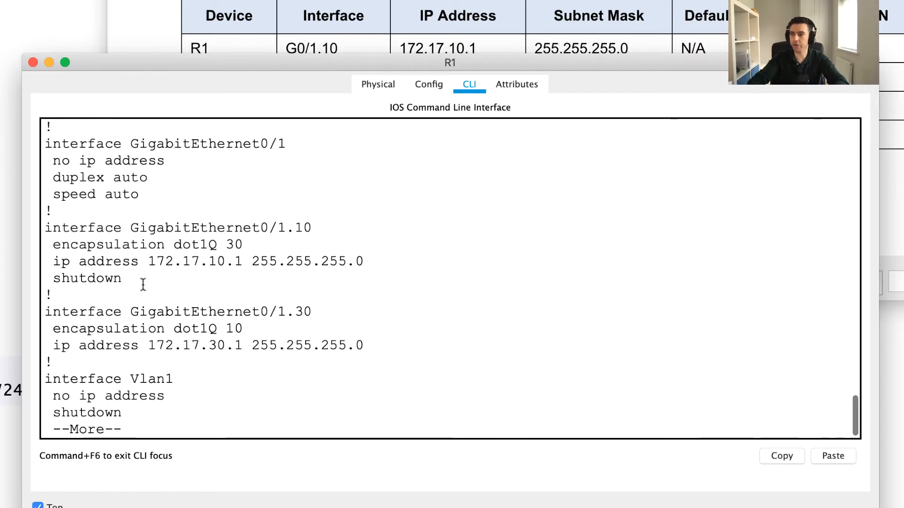
{"action": "scroll", "coordinate": [143, 285], "scroll_direction": "up", "scroll_amount": 2}
{"action": "scroll", "coordinate": [141, 283], "scroll_direction": "down", "scroll_amount": 3}
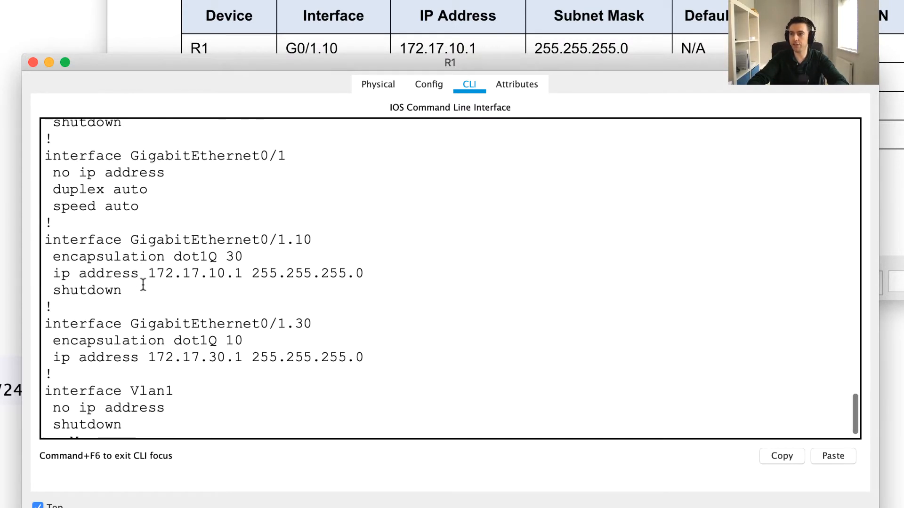
{"action": "left_click_drag", "start_coordinate": [51, 257], "coordinate": [250, 258]}
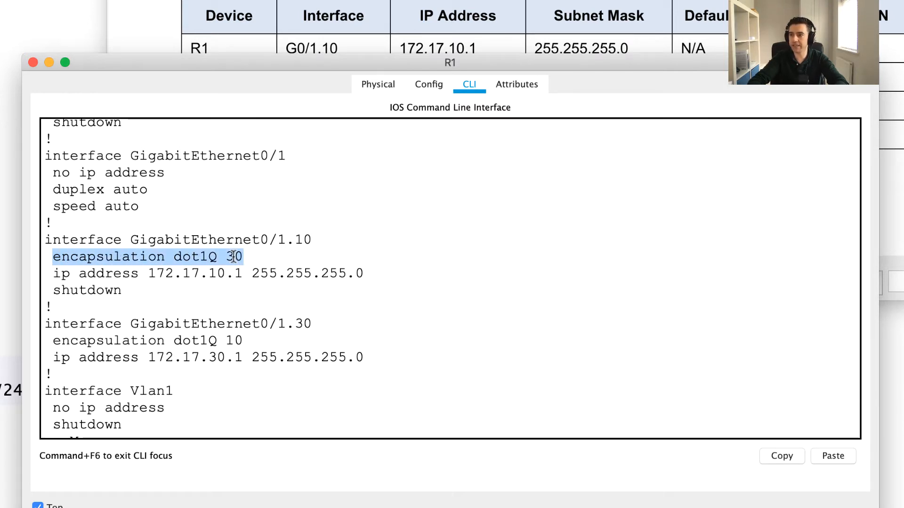
{"action": "double_click", "coordinate": [233, 257]}
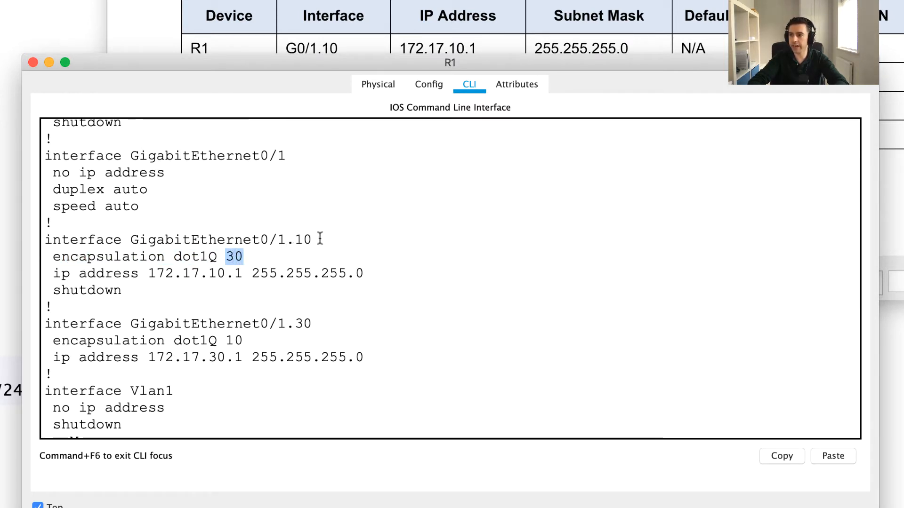
{"action": "double_click", "coordinate": [233, 340]}
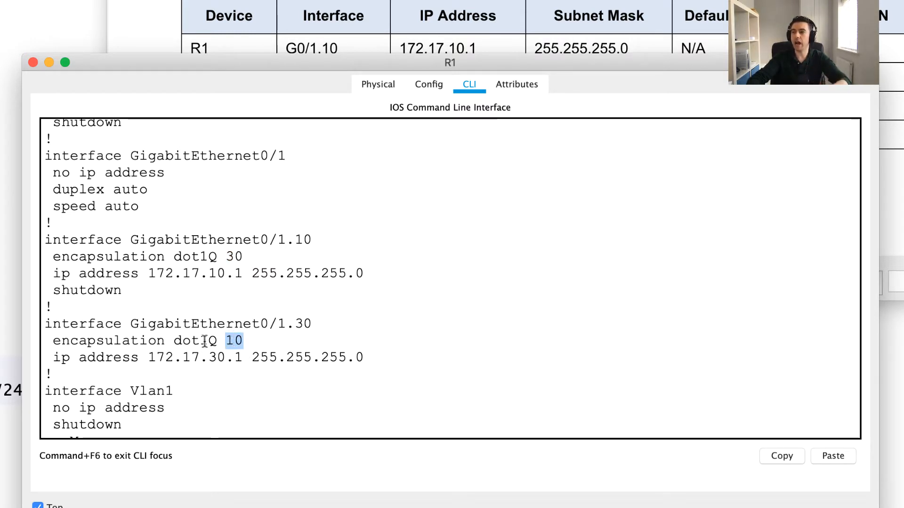
{"action": "left_click_drag", "start_coordinate": [126, 290], "coordinate": [52, 290]}
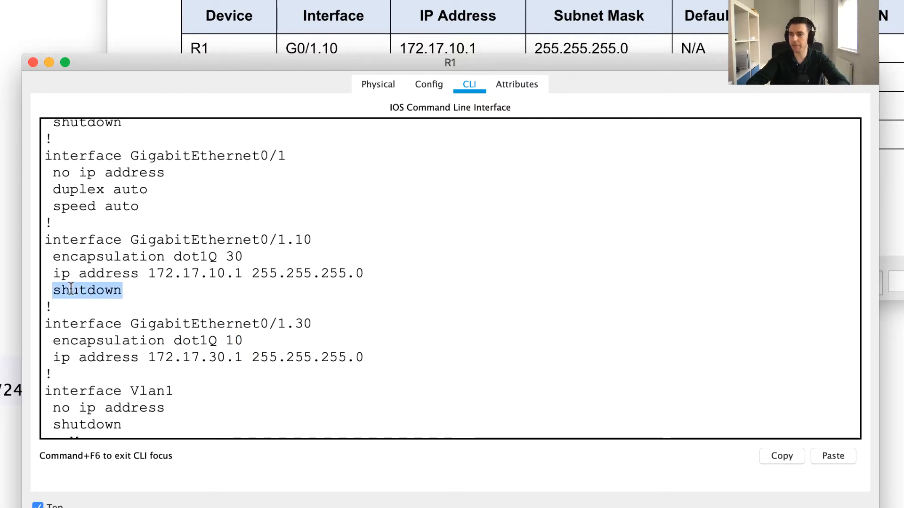
{"action": "left_click", "coordinate": [220, 286]}
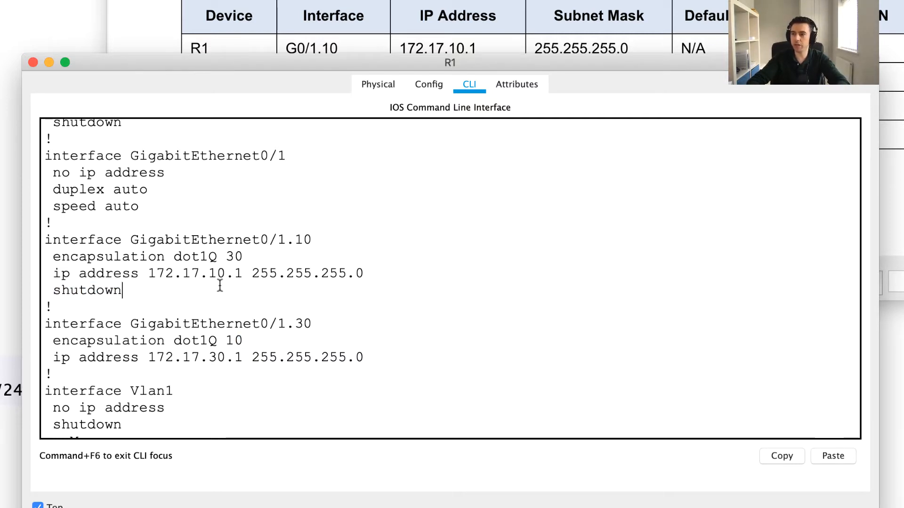
{"action": "key", "text": "ctrl+c"}
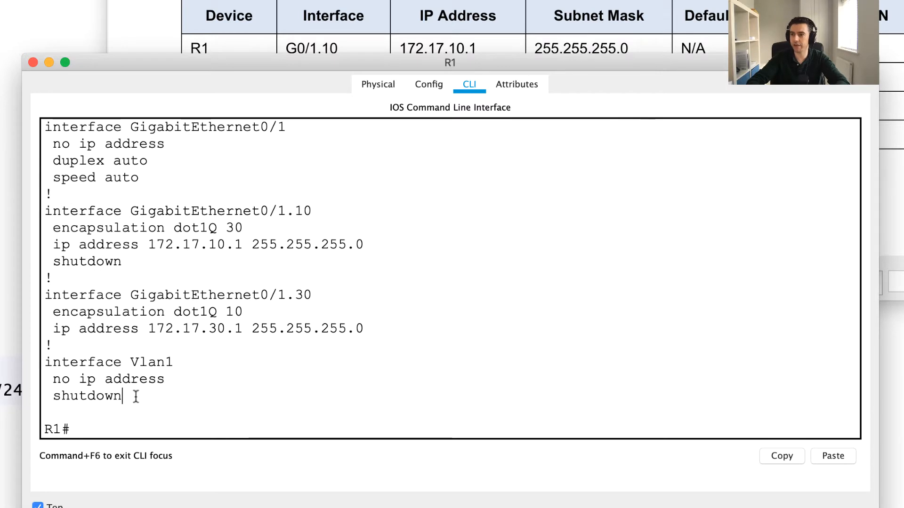
Step: In R1's configuration mode, remove the dot1Q 30 encapsulation from subinterface g0/1.10 and return to global configuration
{"action": "type", "text": "conf t"}
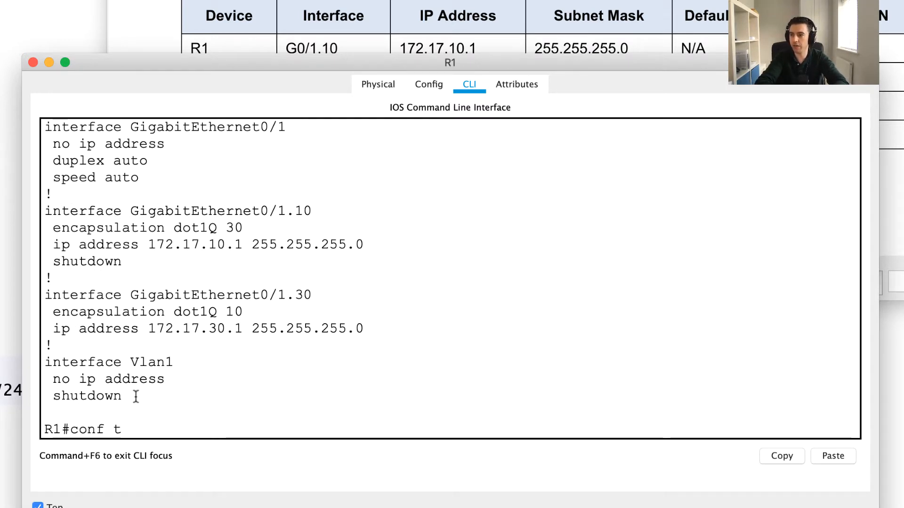
{"action": "key", "text": "Return"}
{"action": "type", "text": "int g"}
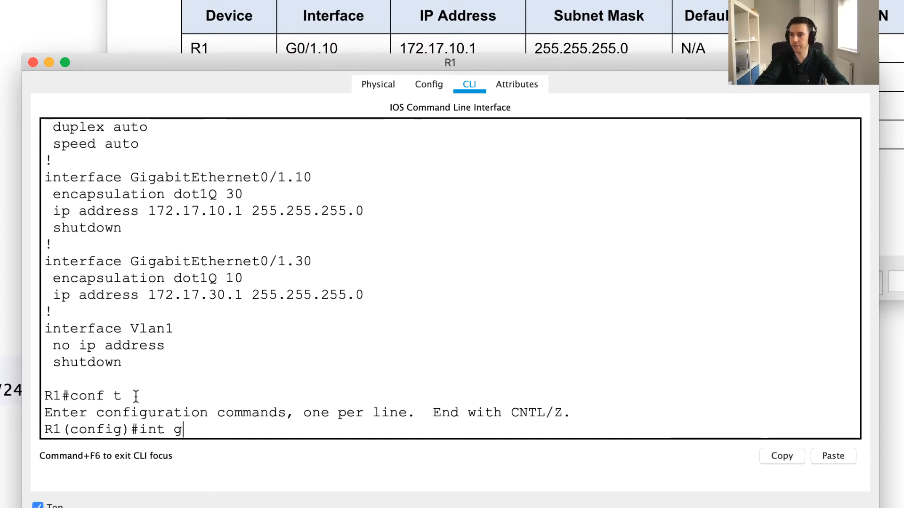
{"action": "type", "text": "0/1"}
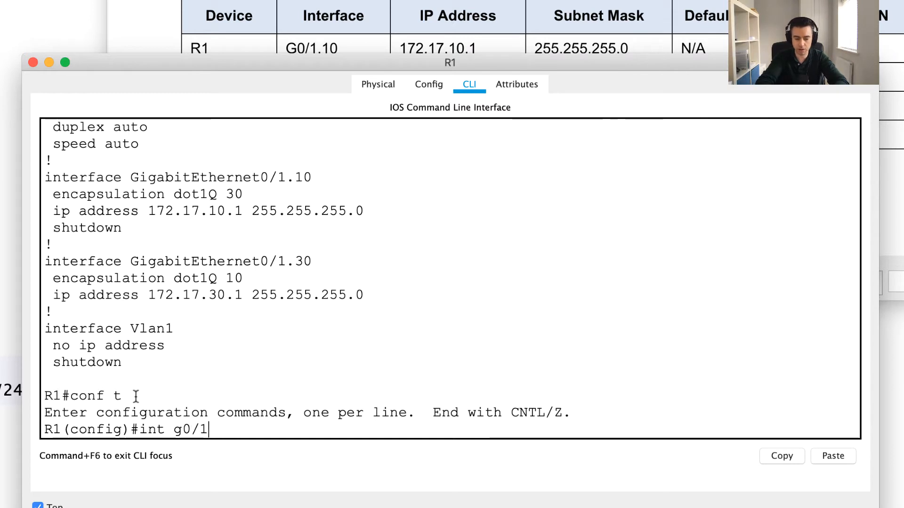
{"action": "type", "text": ".10"}
{"action": "key", "text": "Return"}
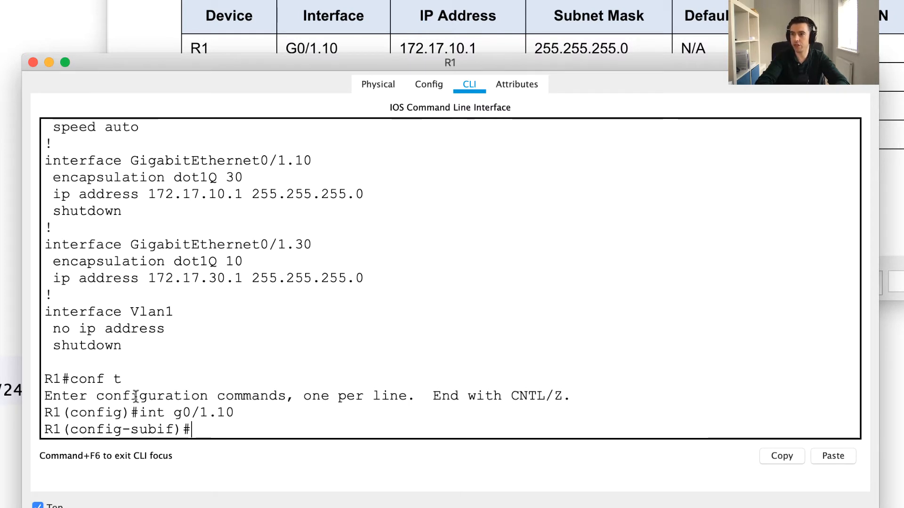
{"action": "type", "text": "no enc"}
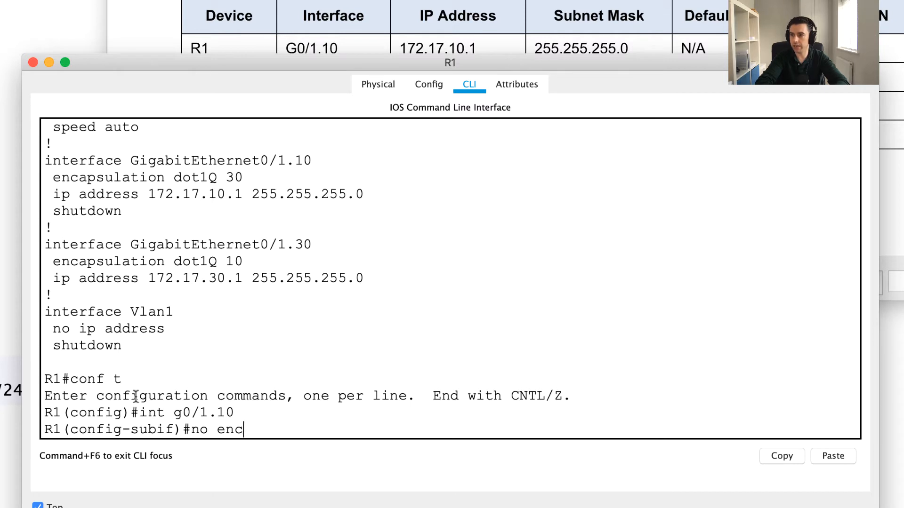
{"action": "type", "text": "a"}
{"action": "key", "text": "Tab"}
{"action": "type", "text": "dot"}
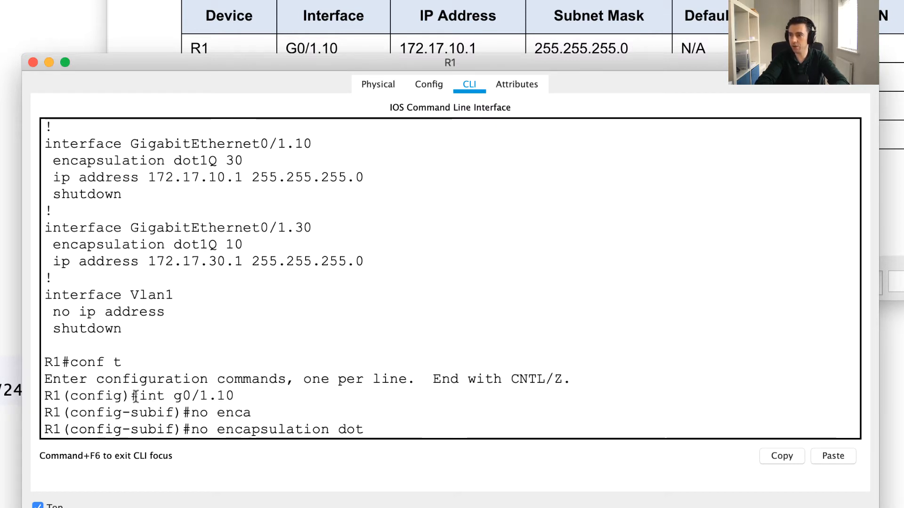
{"action": "key", "text": "Tab"}
{"action": "type", "text": "3"}
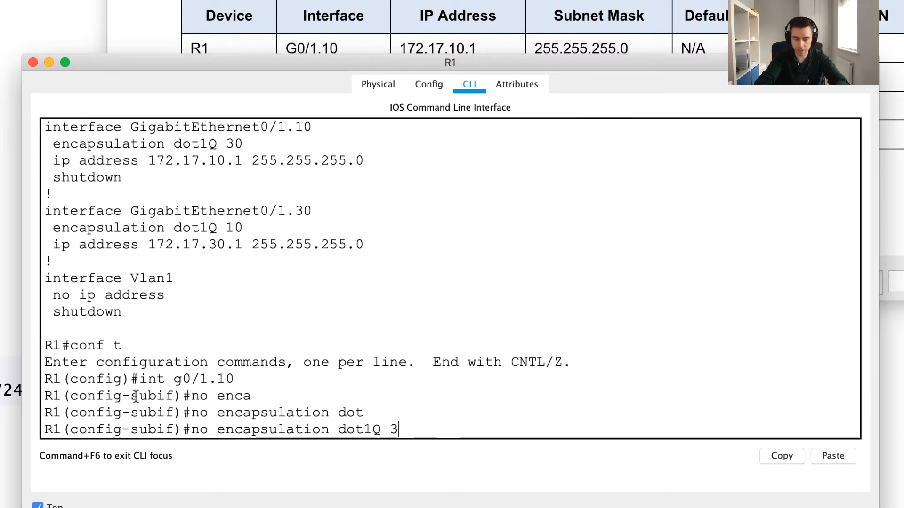
{"action": "type", "text": "0"}
{"action": "key", "text": "Return"}
{"action": "type", "text": "exit"}
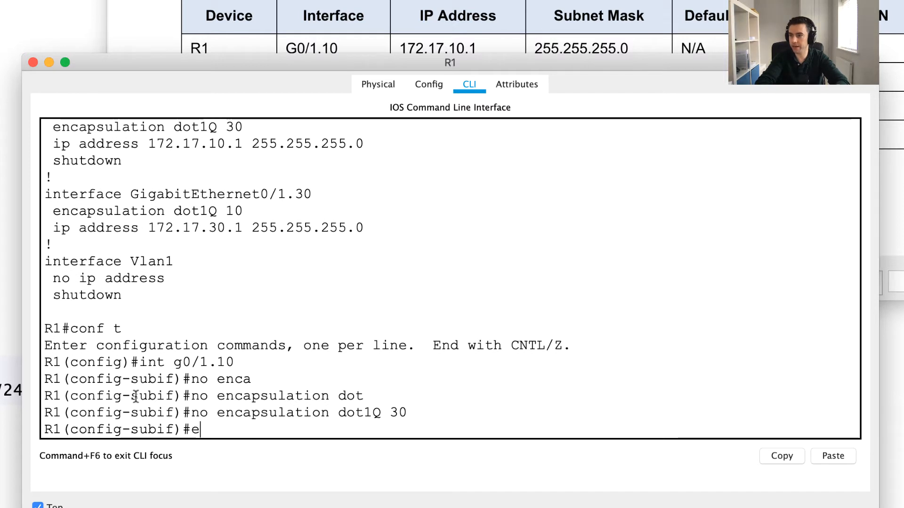
{"action": "key", "text": "Return"}
{"action": "key", "text": "Return"}
{"action": "key", "text": "Return"}
Step: Remove the dot1Q 10 encapsulation from subinterface g0/1.30 and return to global configuration
{"action": "type", "text": "int g0/"}
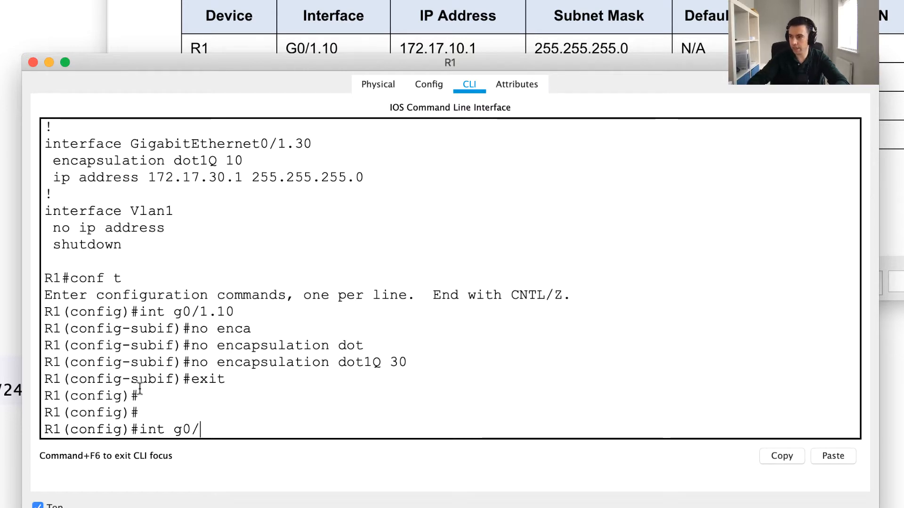
{"action": "scroll", "coordinate": [148, 374], "scroll_direction": "up", "scroll_amount": 1}
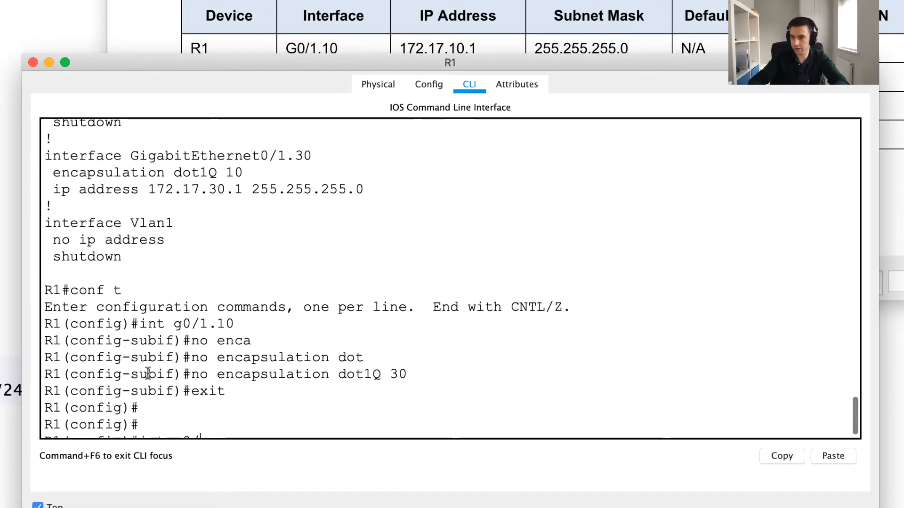
{"action": "type", "text": "1.30"}
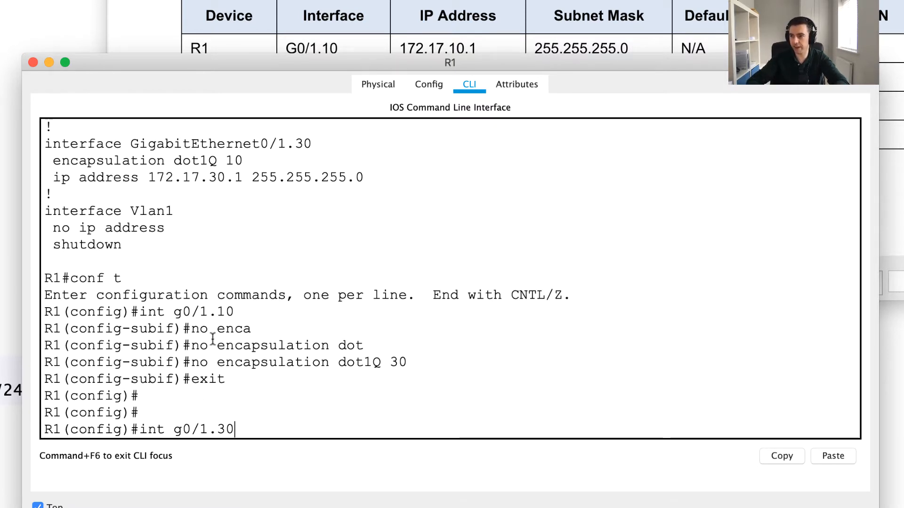
{"action": "key", "text": "Return"}
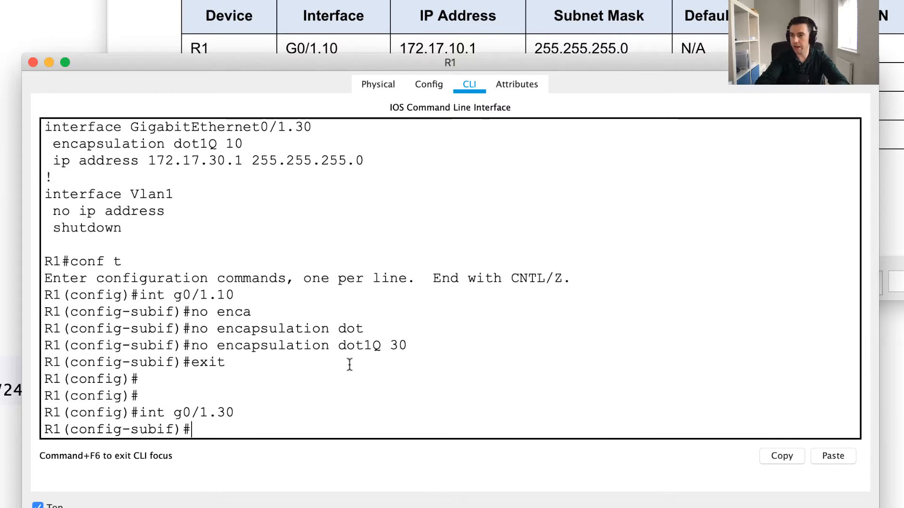
{"action": "type", "text": "no enc"}
{"action": "key", "text": "Tab"}
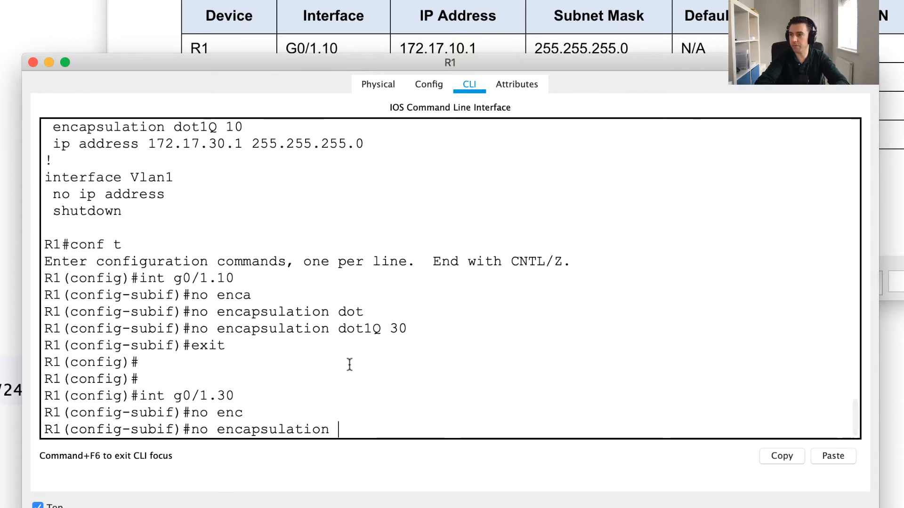
{"action": "type", "text": "dot"}
{"action": "key", "text": "Tab"}
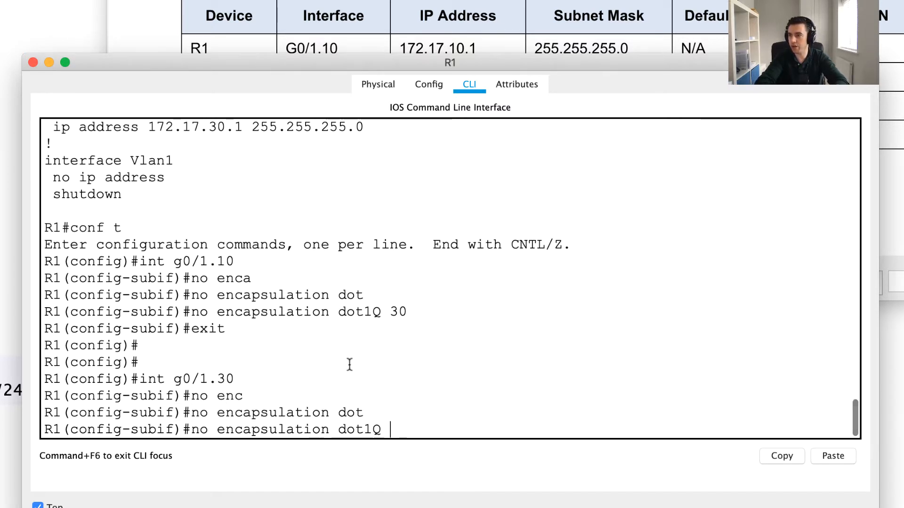
{"action": "type", "text": "10"}
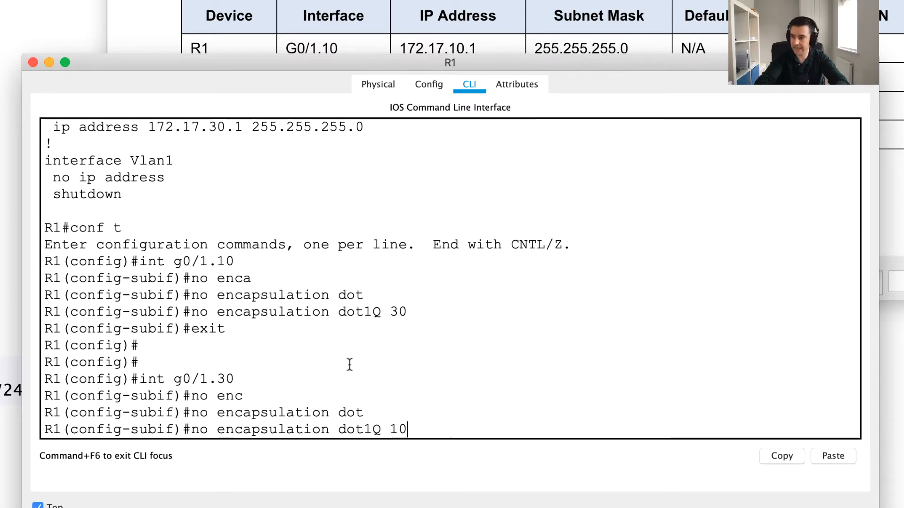
{"action": "key", "text": "Return"}
{"action": "type", "text": "exit"}
{"action": "key", "text": "Return"}
{"action": "key", "text": "Return"}
{"action": "key", "text": "Return"}
Step: Leave configuration mode and check both GigabitEthernet0/1 subinterfaces in R1's running configuration
{"action": "type", "text": "exit"}
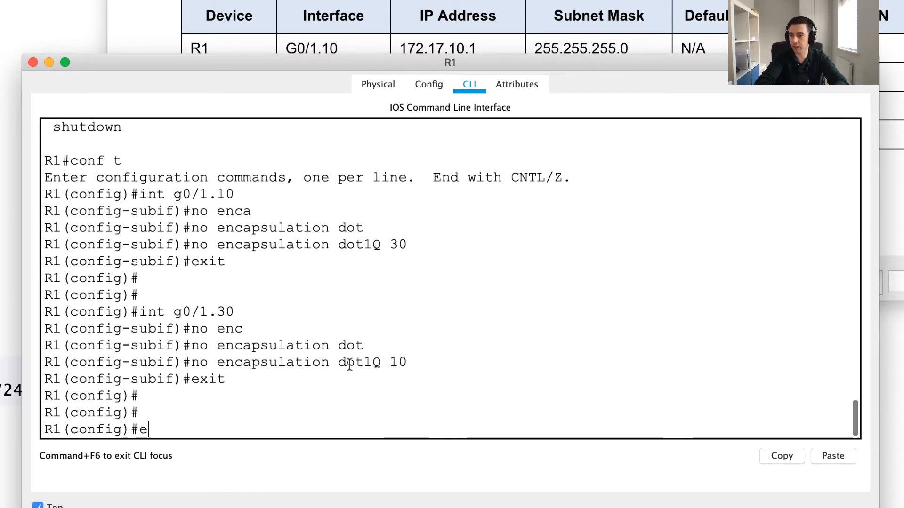
{"action": "key", "text": "Return"}
{"action": "key", "text": "Return"}
{"action": "type", "text": "show run"}
{"action": "key", "text": "Return"}
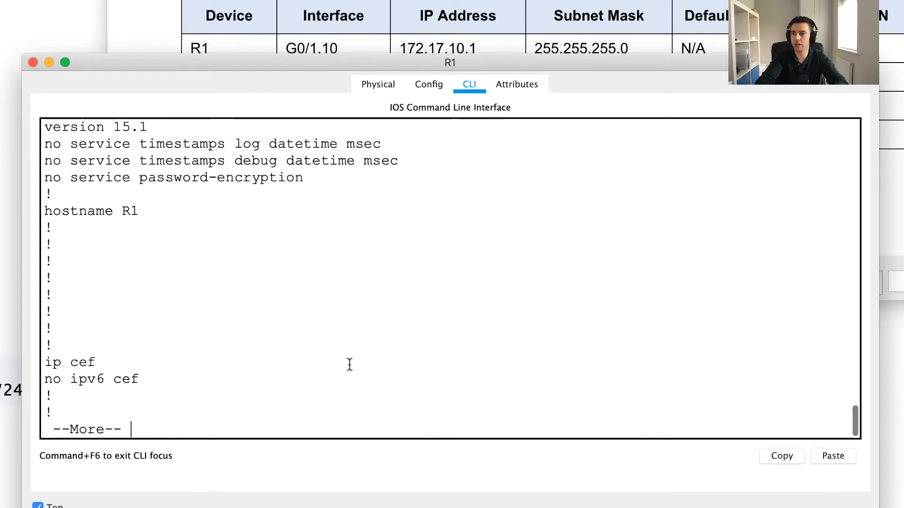
{"action": "key", "text": "space"}
{"action": "key", "text": "space"}
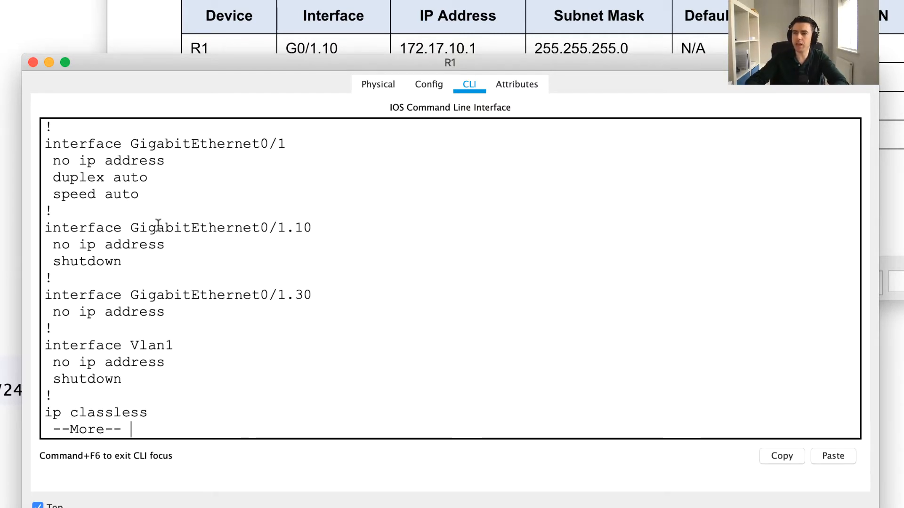
{"action": "scroll", "coordinate": [155, 225], "scroll_direction": "up", "scroll_amount": 2}
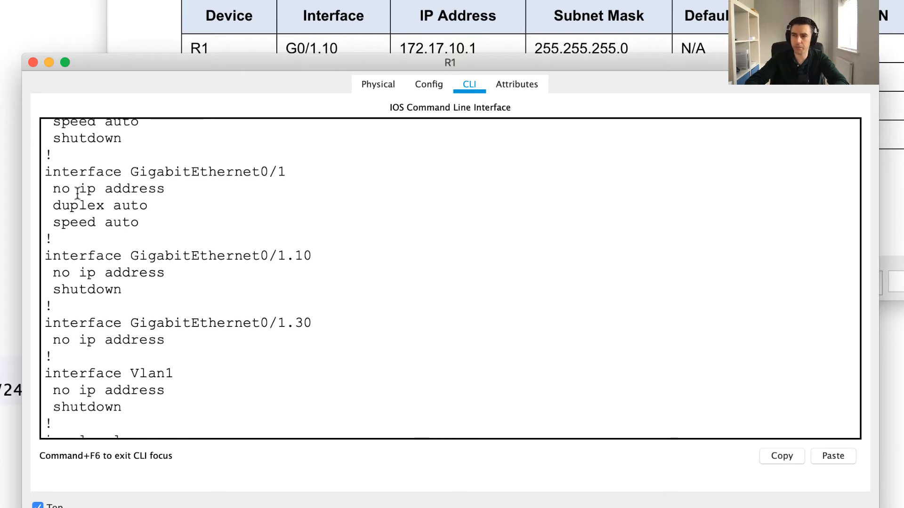
{"action": "scroll", "coordinate": [161, 246], "scroll_direction": "down", "scroll_amount": 2}
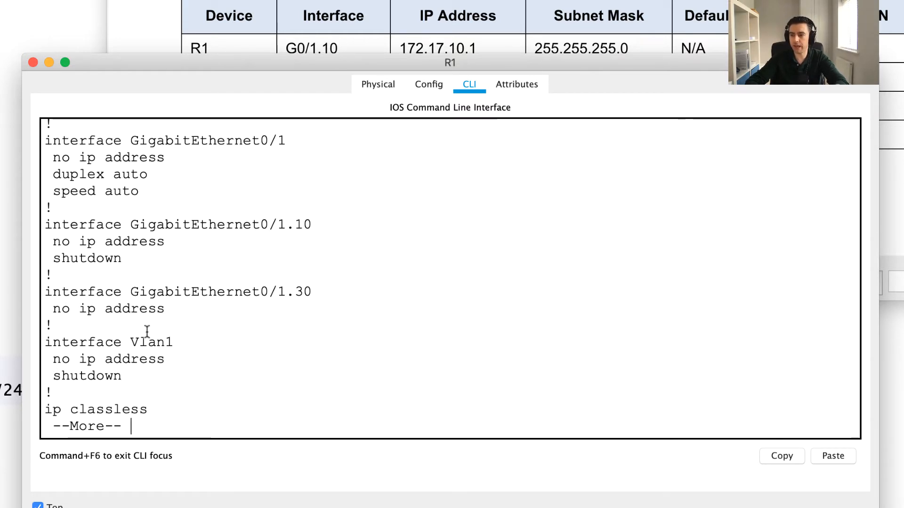
{"action": "key", "text": "q"}
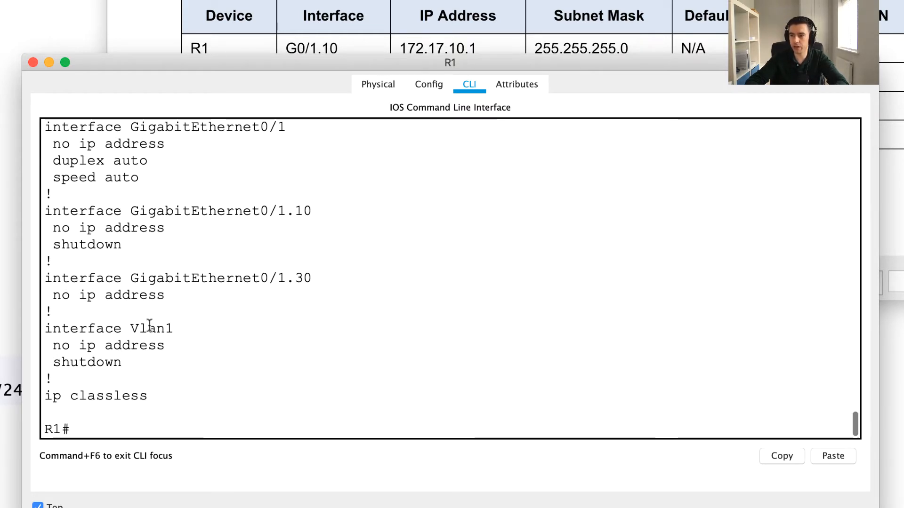
{"action": "scroll", "coordinate": [149, 324], "scroll_direction": "up", "scroll_amount": 2}
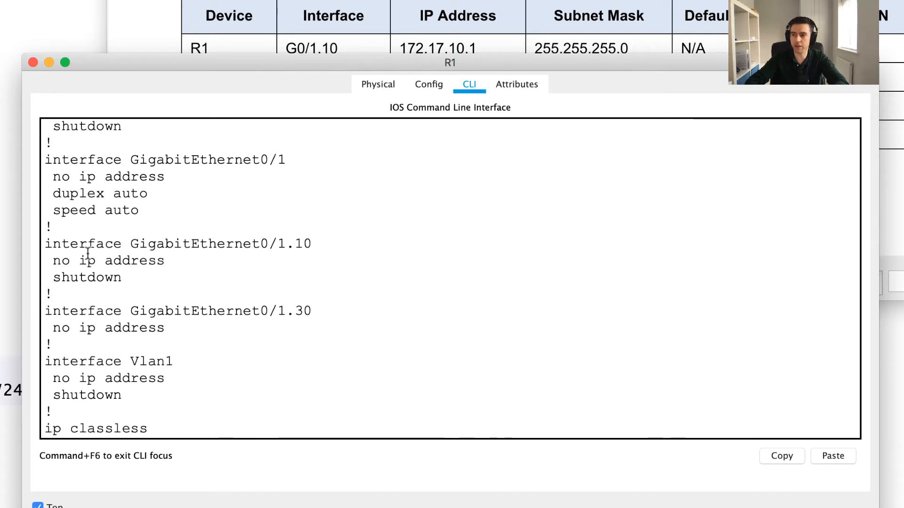
Step: Examine the IP address and shutdown lines of subinterfaces GigabitEthernet0/1.10 and 0/1.30, and uncover R1's rows in the addressing table
{"action": "left_click_drag", "start_coordinate": [46, 260], "coordinate": [168, 260]}
{"action": "left_click_drag", "start_coordinate": [47, 328], "coordinate": [182, 328]}
{"action": "left_click", "coordinate": [181, 328]}
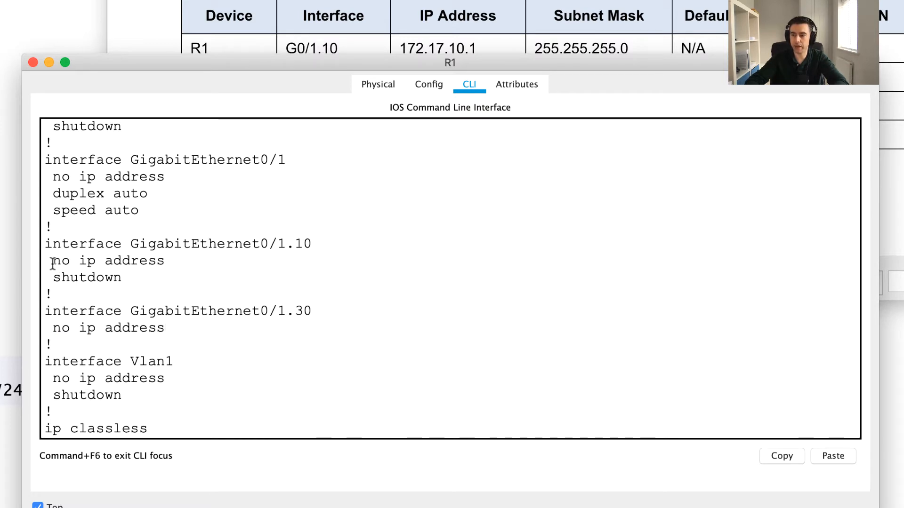
{"action": "left_click_drag", "start_coordinate": [53, 262], "coordinate": [174, 262]}
{"action": "left_click_drag", "start_coordinate": [45, 278], "coordinate": [173, 281]}
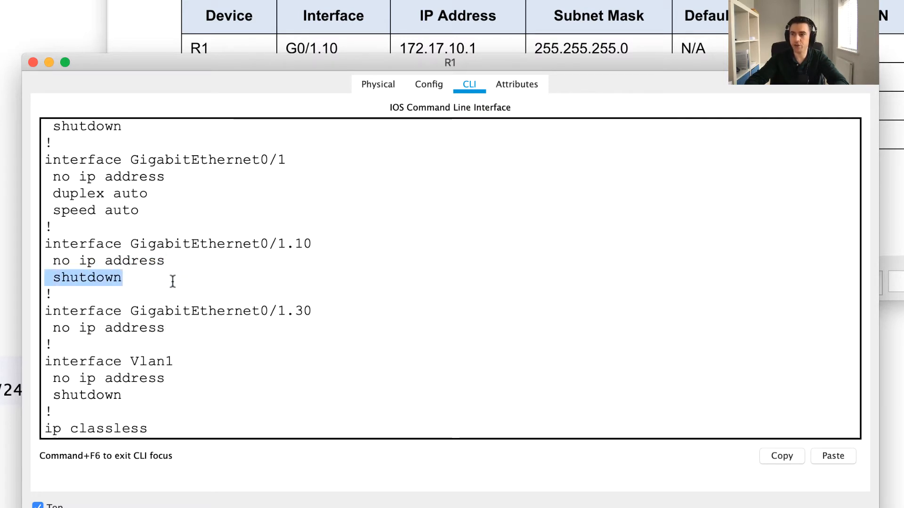
{"action": "double_click", "coordinate": [308, 245]}
{"action": "left_click", "coordinate": [303, 251]}
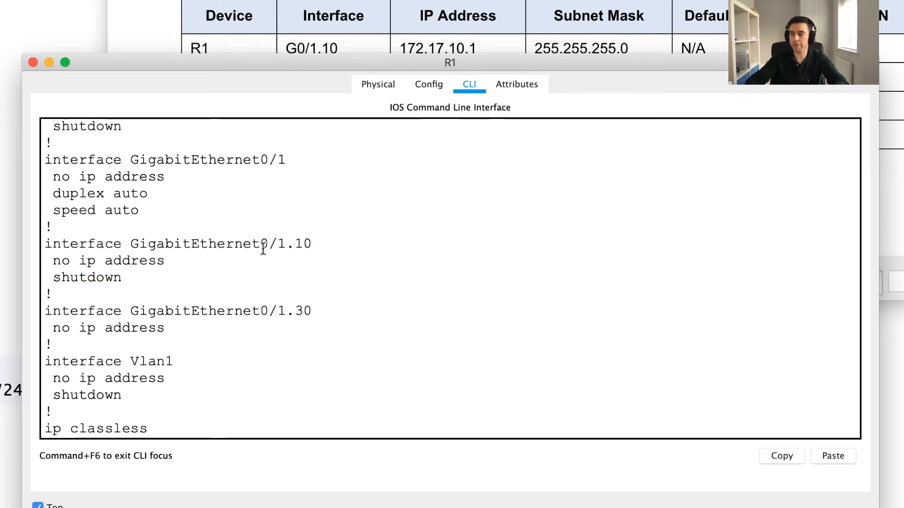
{"action": "left_click", "coordinate": [182, 427]}
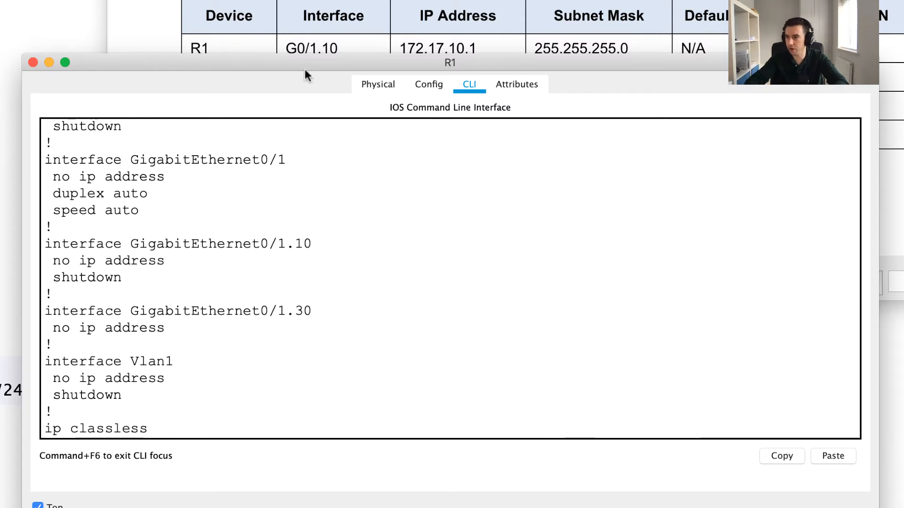
{"action": "left_click_drag", "start_coordinate": [316, 64], "coordinate": [399, 108]}
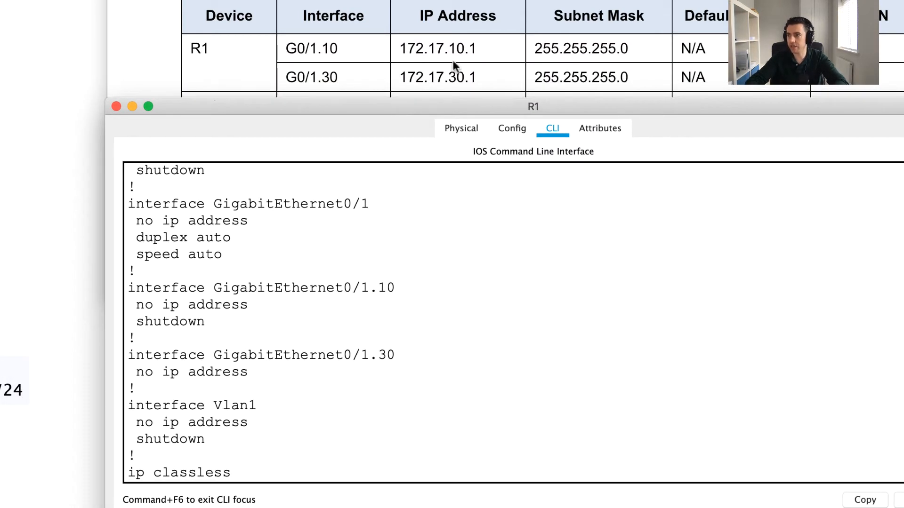
Step: In R1's configuration mode, set dot1Q encapsulation with VLAN 10 on subinterface g0/1.10
{"action": "key", "text": "Return"}
{"action": "key", "text": "Return"}
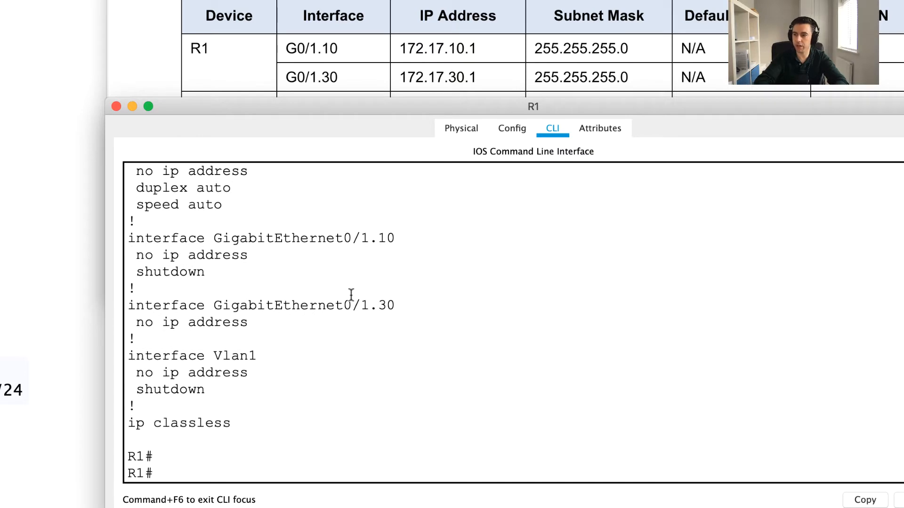
{"action": "type", "text": "conf t"}
{"action": "key", "text": "Return"}
{"action": "type", "text": "int "}
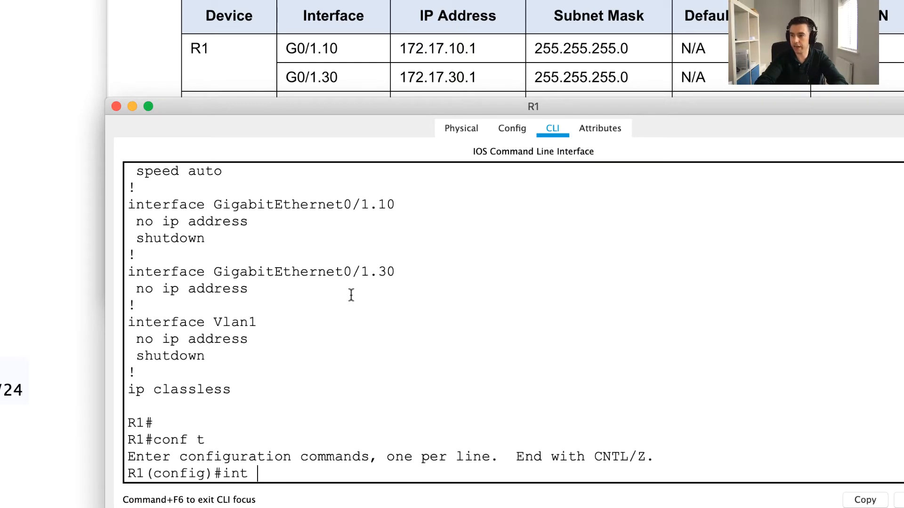
{"action": "type", "text": "g0/1"}
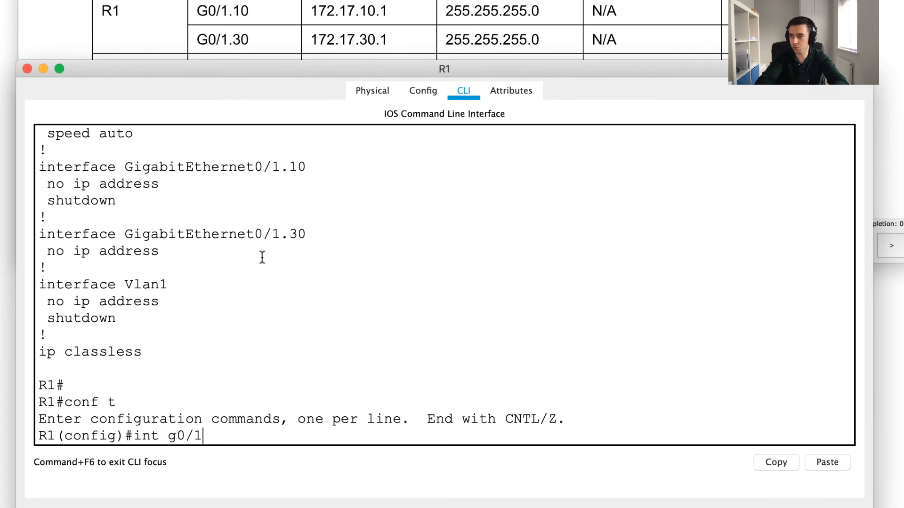
{"action": "type", "text": ".10"}
{"action": "key", "text": "Return"}
{"action": "type", "text": "enc"}
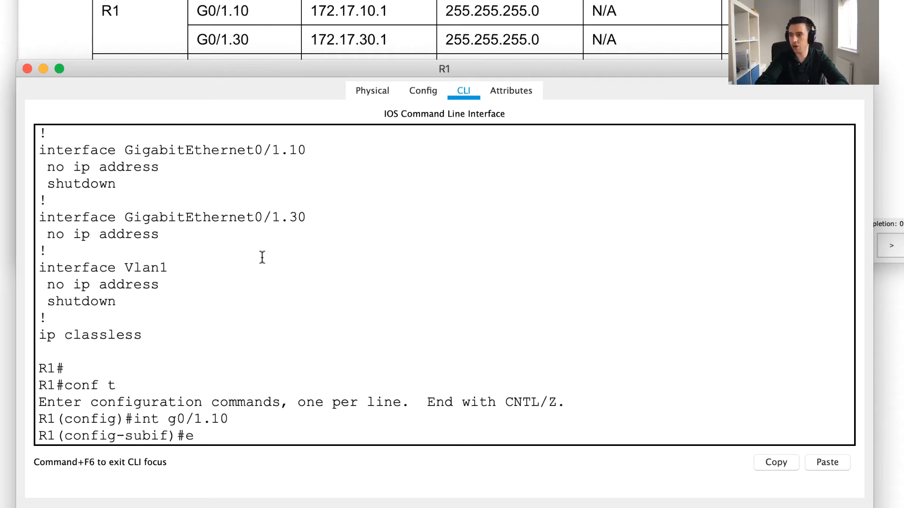
{"action": "key", "text": "Tab"}
{"action": "type", "text": "do"}
{"action": "key", "text": "Tab"}
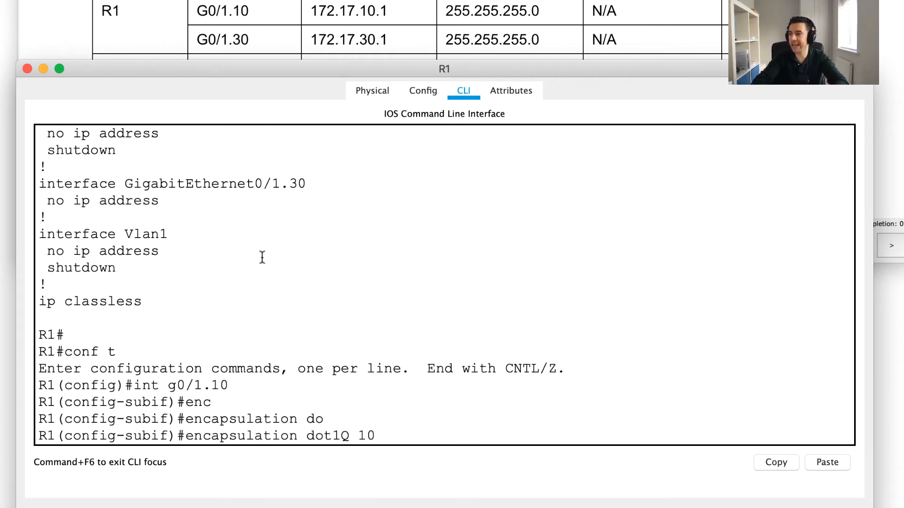
{"action": "key", "text": "Return"}
Step: Assign IP address 172.17.10.1 with subnet mask 255.255.255.0 to subinterface g0/1.10
{"action": "type", "text": "ip add 172.17.10.1"}
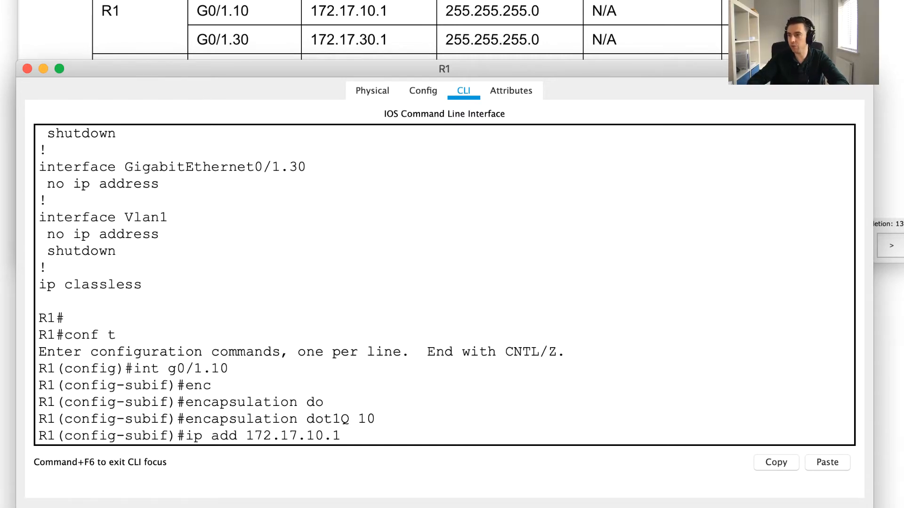
{"action": "type", "text": "255."}
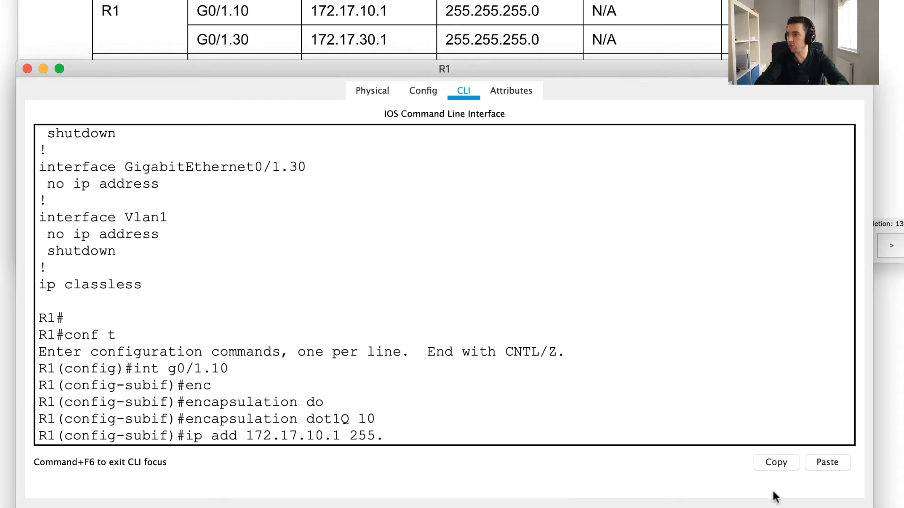
{"action": "type", "text": "255.255.0"}
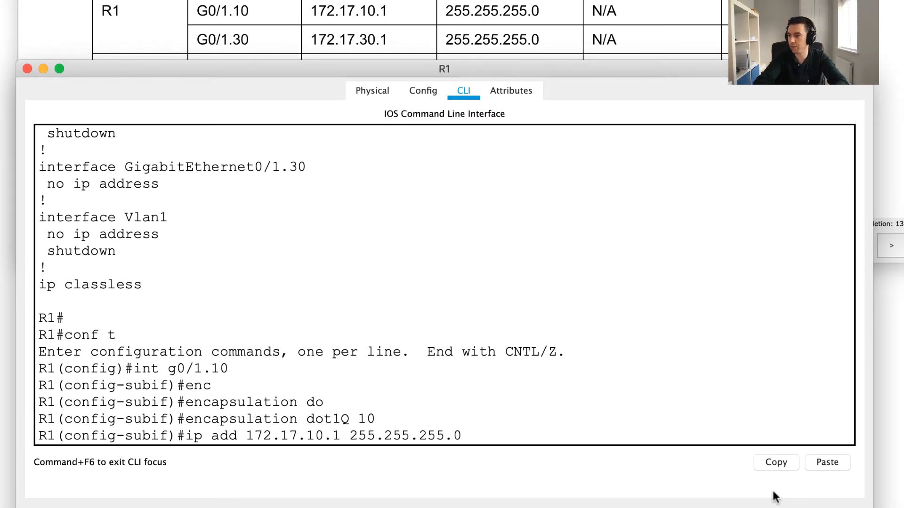
{"action": "key", "text": "Return"}
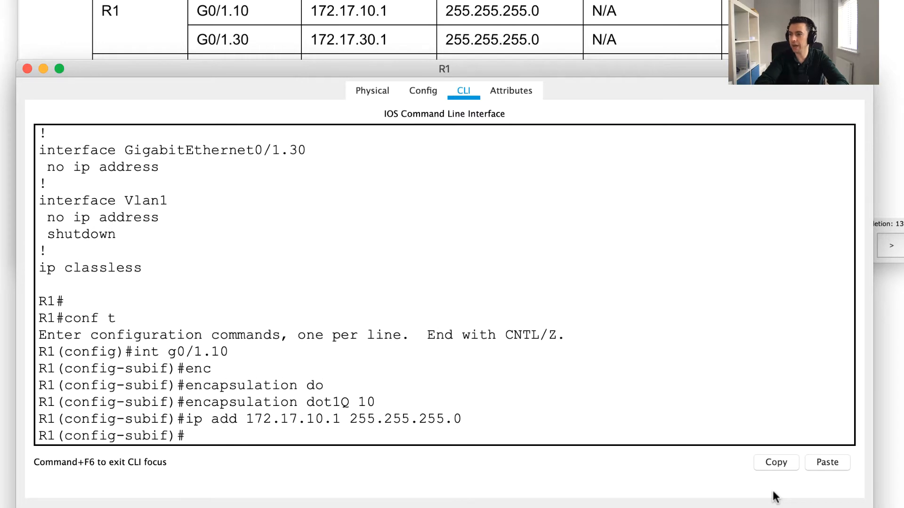
Step: Enable subinterface g0/1.10 with no shutdown and return to global configuration
{"action": "type", "text": "no shut"}
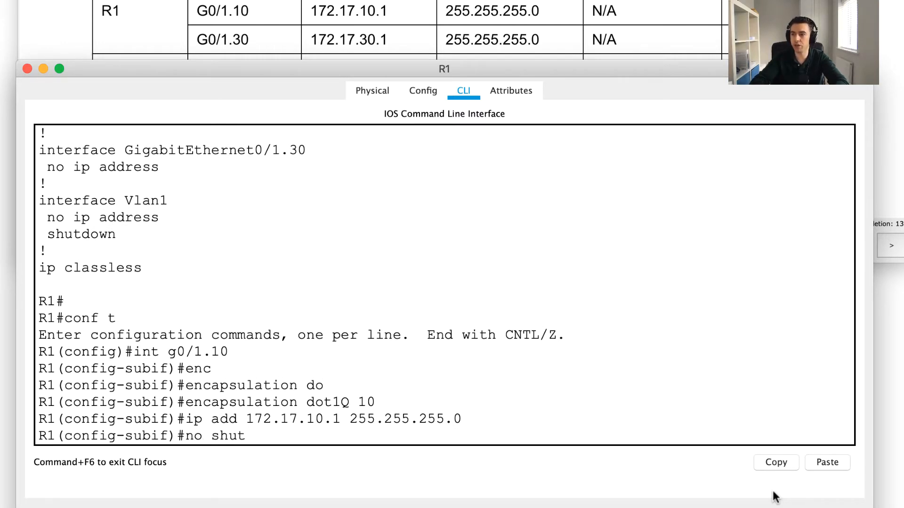
{"action": "key", "text": "Return"}
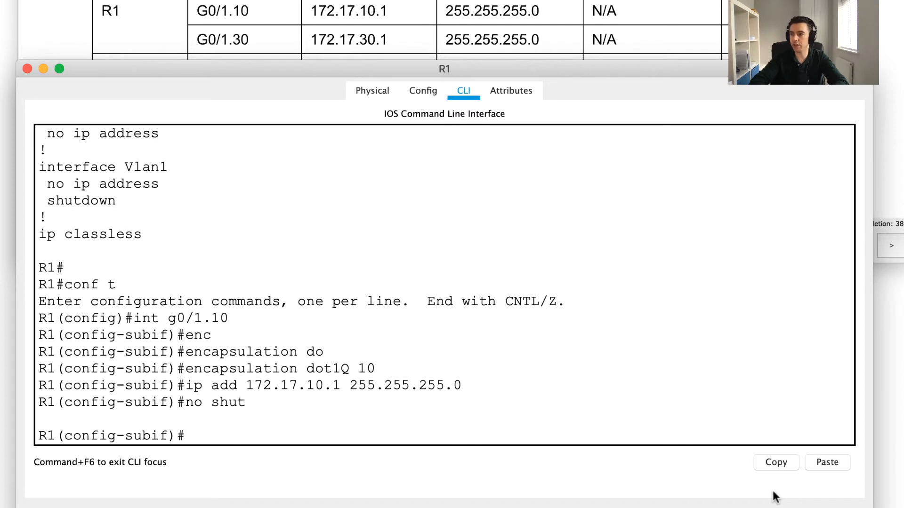
{"action": "type", "text": "exit"}
{"action": "key", "text": "Return"}
{"action": "key", "text": "Return"}
{"action": "key", "text": "Return"}
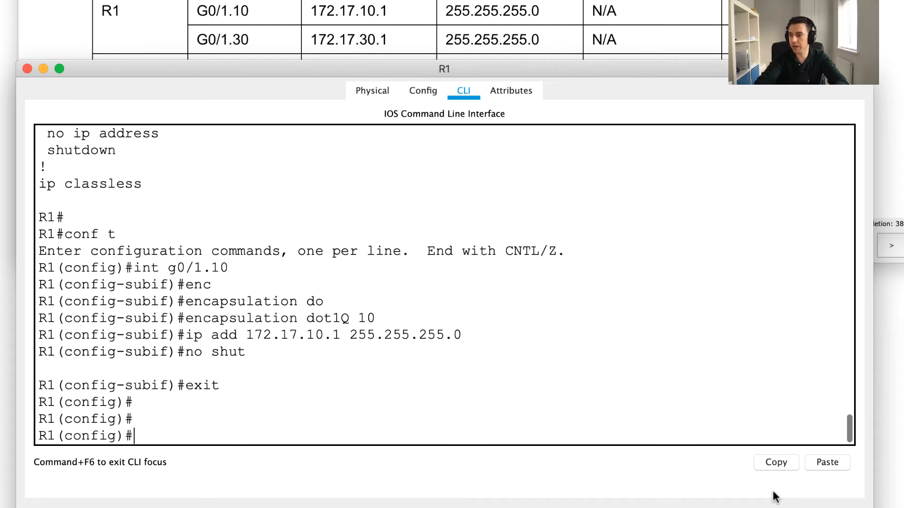
Step: Set dot1Q encapsulation with VLAN 30 on R1's subinterface g0/1.30
{"action": "type", "text": "int g0/1."}
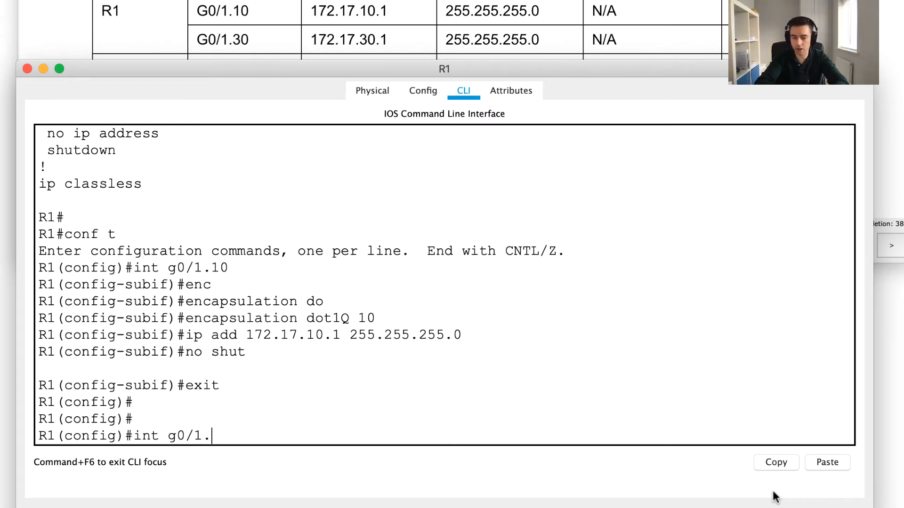
{"action": "type", "text": "30"}
{"action": "key", "text": "Return"}
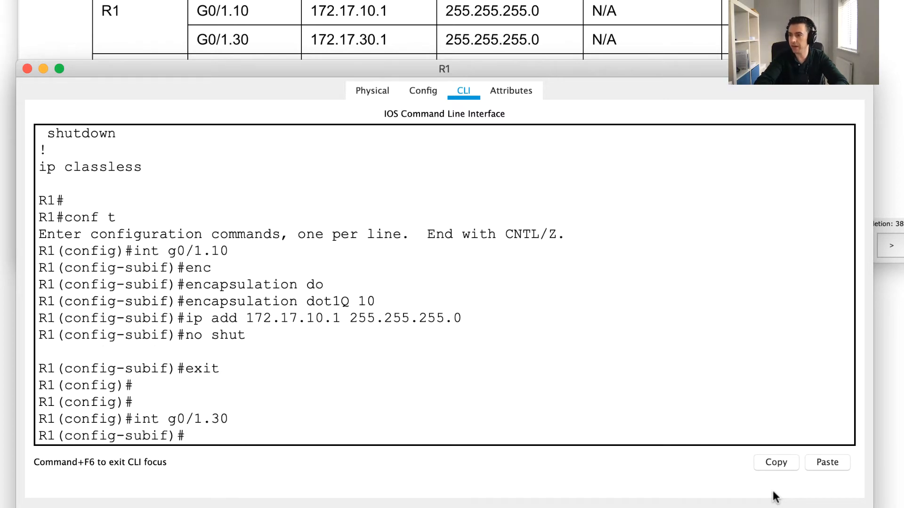
{"action": "type", "text": "enc"}
{"action": "key", "text": "Tab"}
{"action": "type", "text": "dot"}
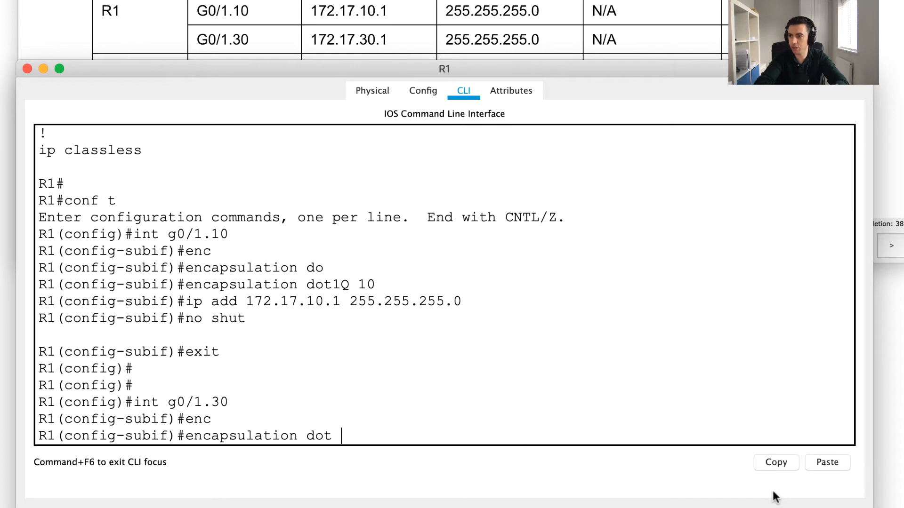
{"action": "key", "text": "Tab"}
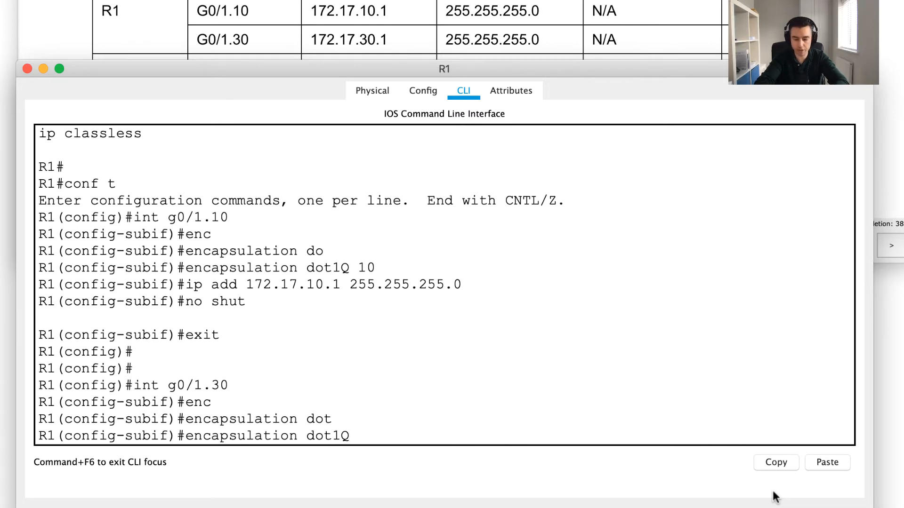
{"action": "type", "text": "30"}
{"action": "key", "text": "Return"}
Step: Assign IP address 172.17.30.1 with subnet mask 255.255.255.0 to subinterface g0/1.30
{"action": "type", "text": "ip ad"}
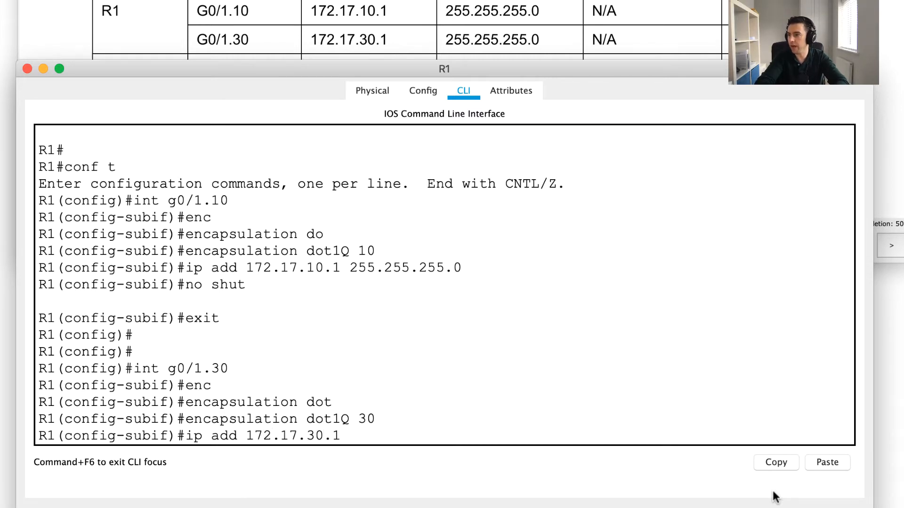
{"action": "type", "text": "55.2"}
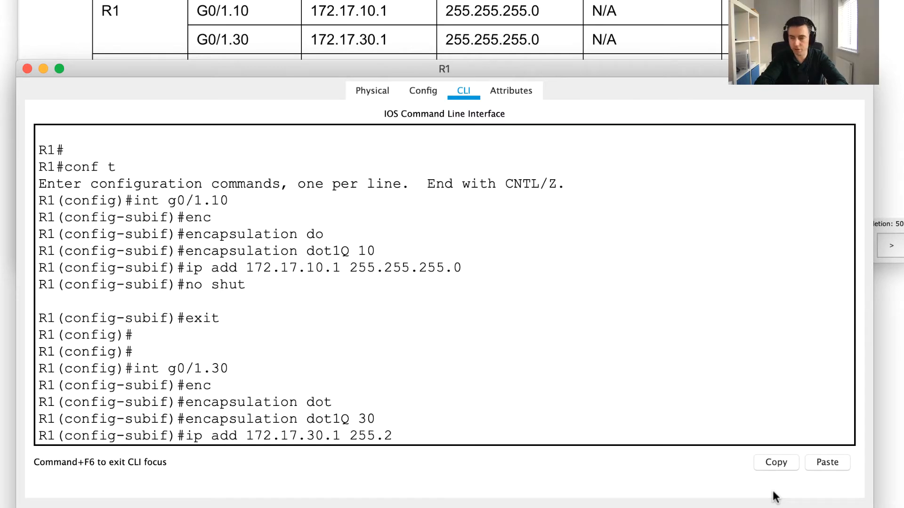
{"action": "type", "text": "55.255.0"}
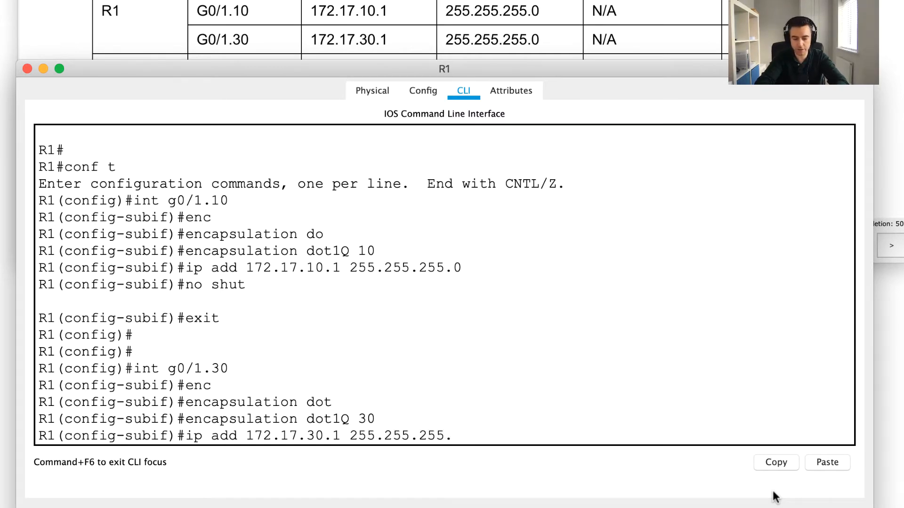
{"action": "key", "text": "Return"}
Step: Enable subinterface g0/1.30 with no shutdown and return to global configuration
{"action": "type", "text": "nos htu"}
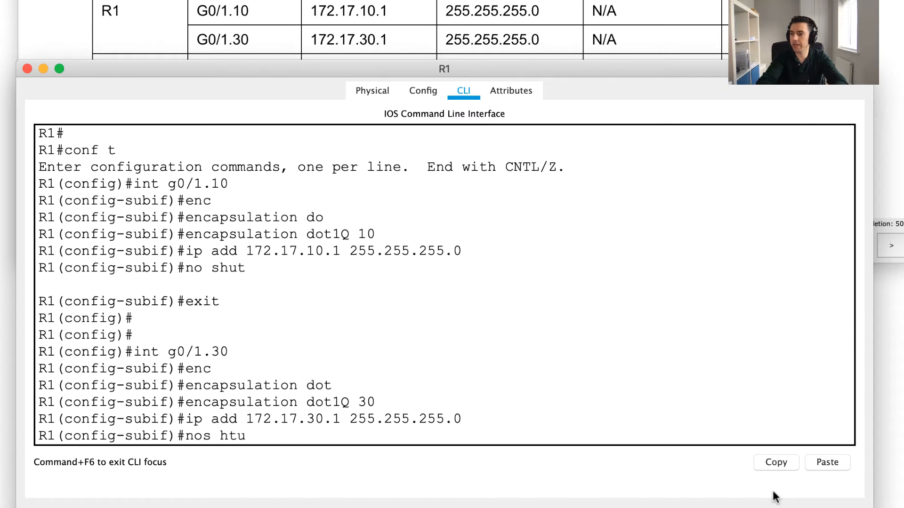
{"action": "key", "text": "BackSpace"}
{"action": "key", "text": "BackSpace"}
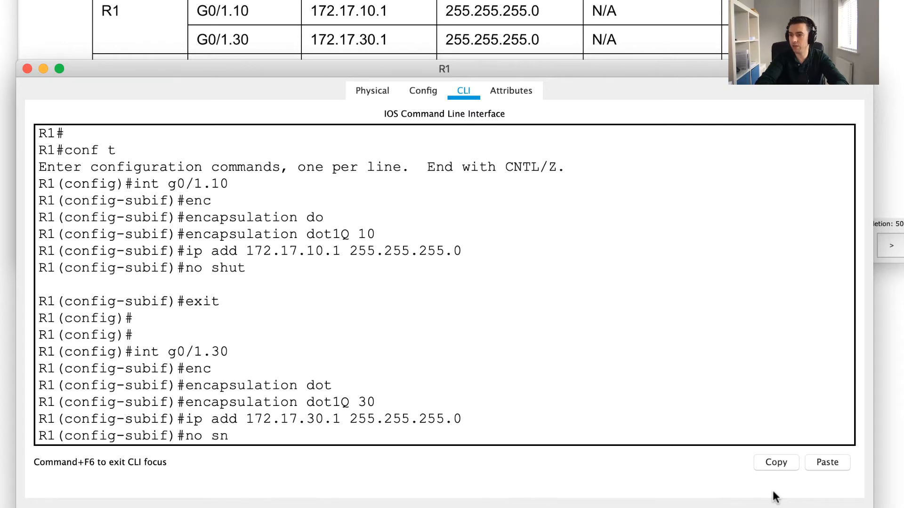
{"action": "type", "text": "ut"}
{"action": "key", "text": "Return"}
{"action": "type", "text": "exit"}
{"action": "key", "text": "Return"}
{"action": "key", "text": "Return"}
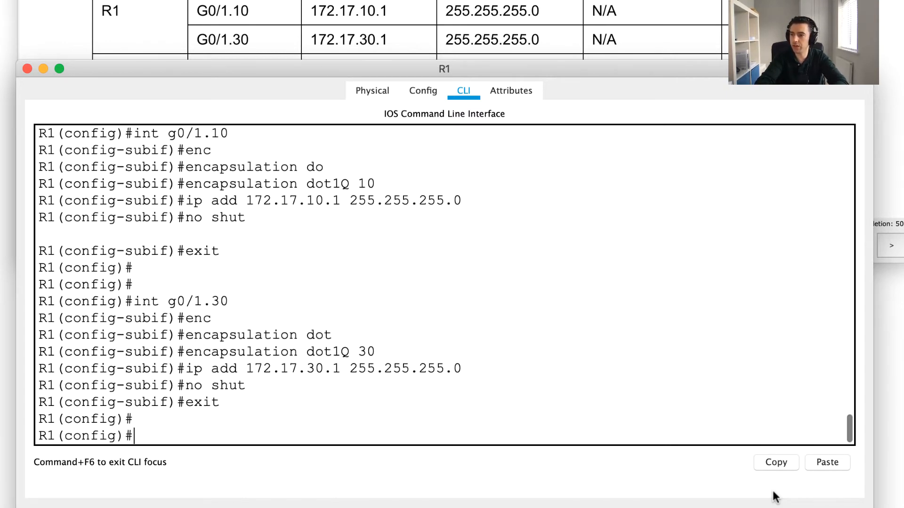
Step: Leave configuration mode and check in R1's running configuration that each GigabitEthernet0/1 subinterface number matches its dot1Q VLAN
{"action": "type", "text": "exit"}
{"action": "key", "text": "Return"}
{"action": "key", "text": "Return"}
{"action": "type", "text": "show r"}
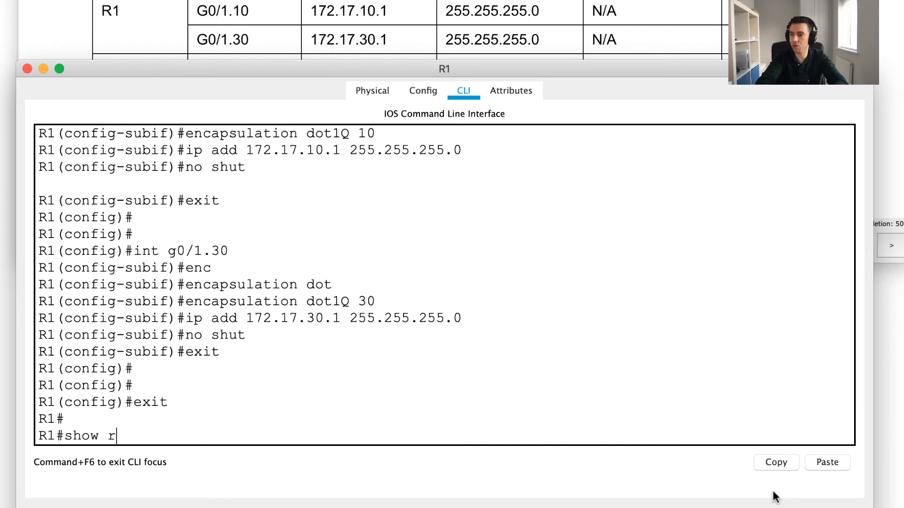
{"action": "key", "text": "space"}
{"action": "key", "text": "space"}
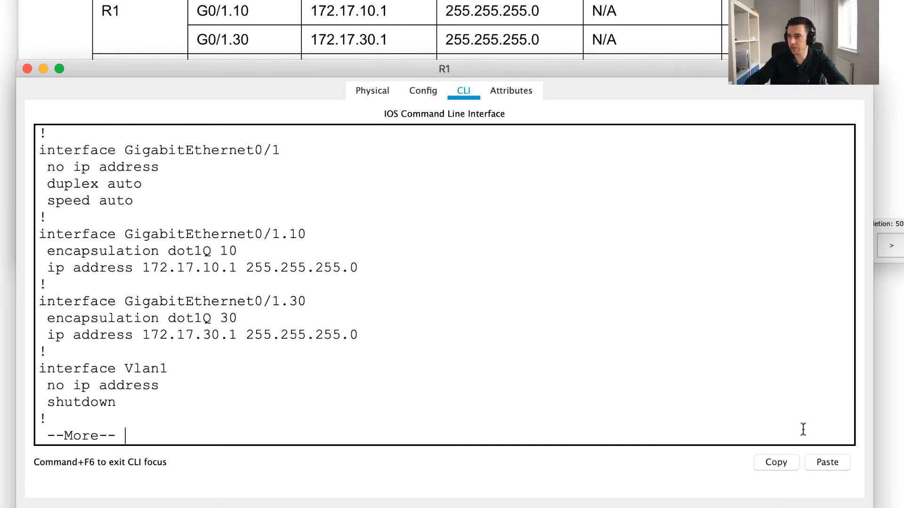
{"action": "double_click", "coordinate": [226, 251]}
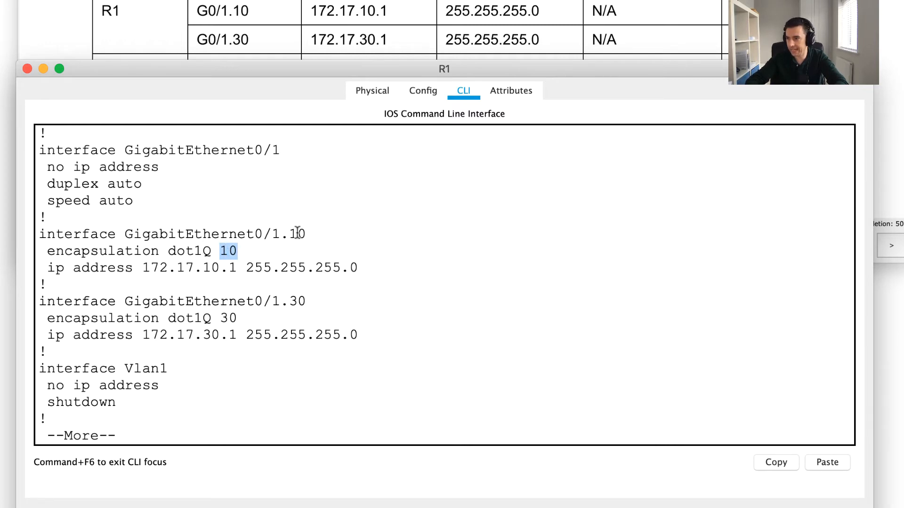
{"action": "double_click", "coordinate": [298, 234]}
{"action": "double_click", "coordinate": [304, 301]}
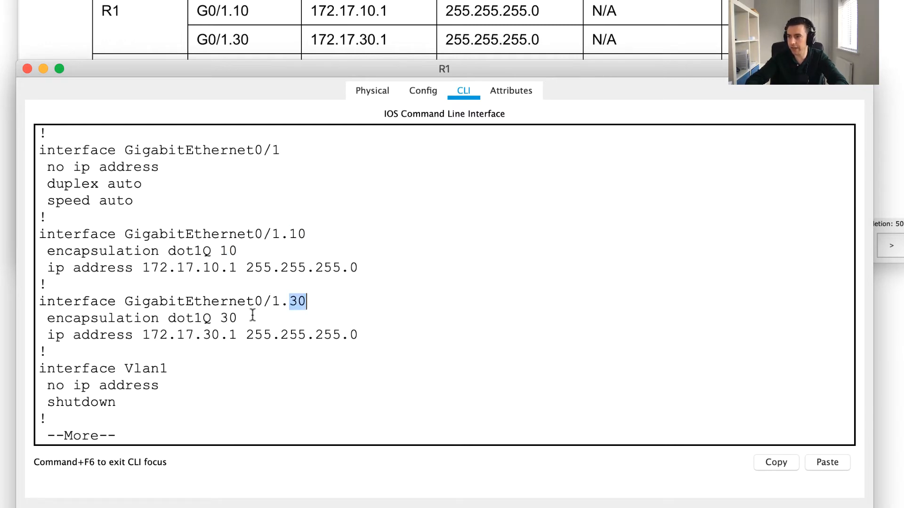
{"action": "double_click", "coordinate": [220, 319]}
{"action": "key", "text": "space"}
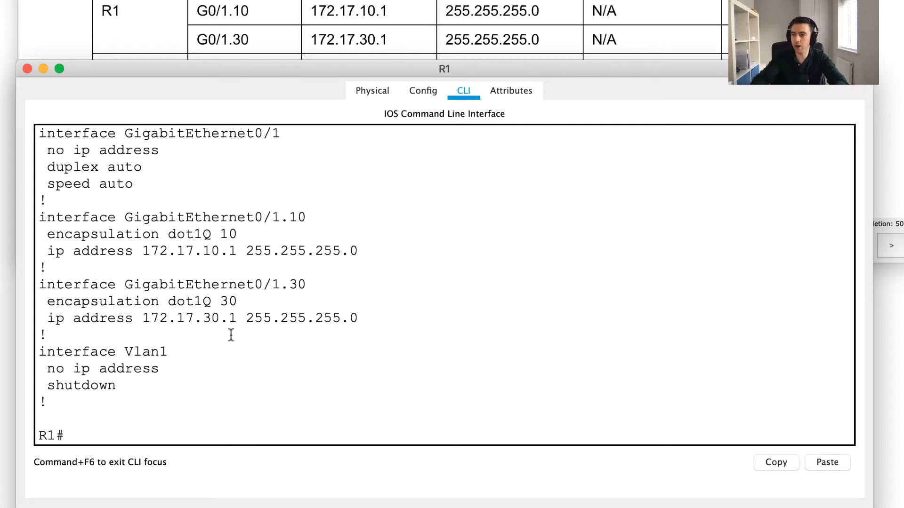
Step: Display R1's brief IP interface summary and examine the addresses and status of GigabitEthernet0/1.10 and 0/1.30
{"action": "type", "text": "show ip int br"}
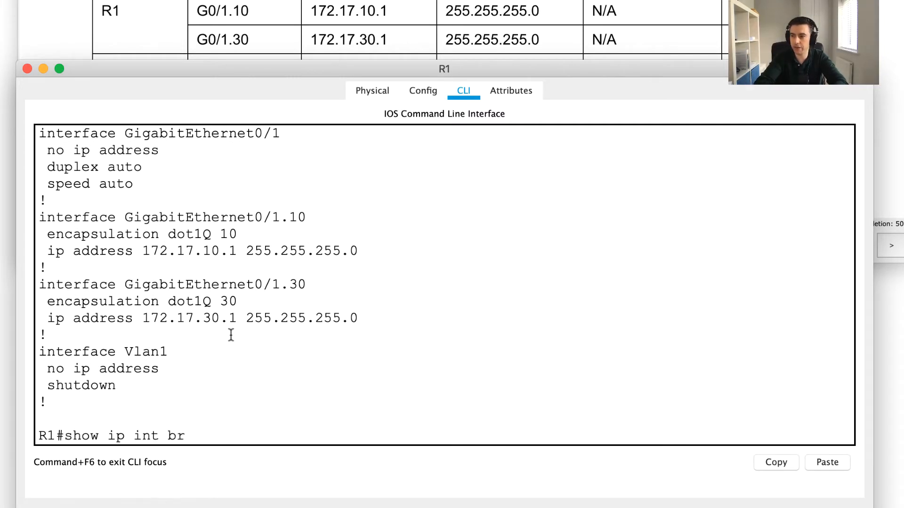
{"action": "type", "text": "ief"}
{"action": "key", "text": "Return"}
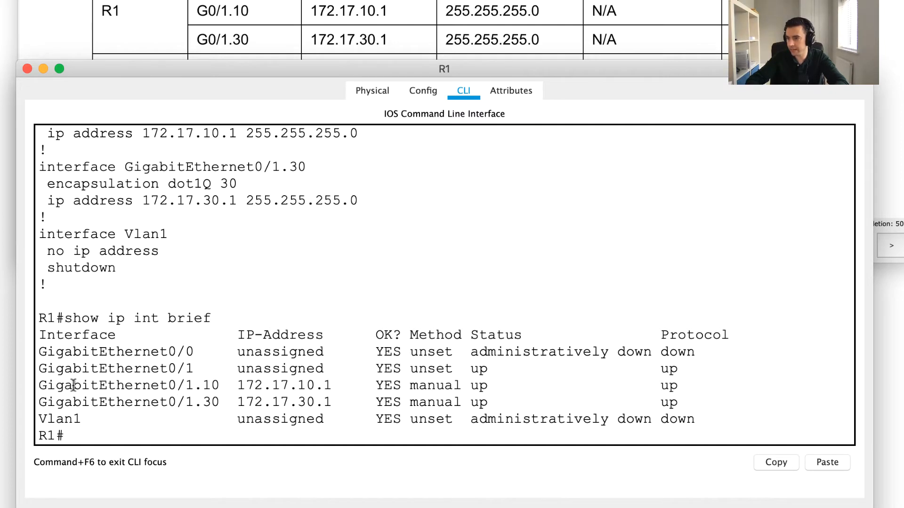
{"action": "left_click_drag", "start_coordinate": [39, 385], "coordinate": [680, 402]}
{"action": "left_click", "coordinate": [167, 427]}
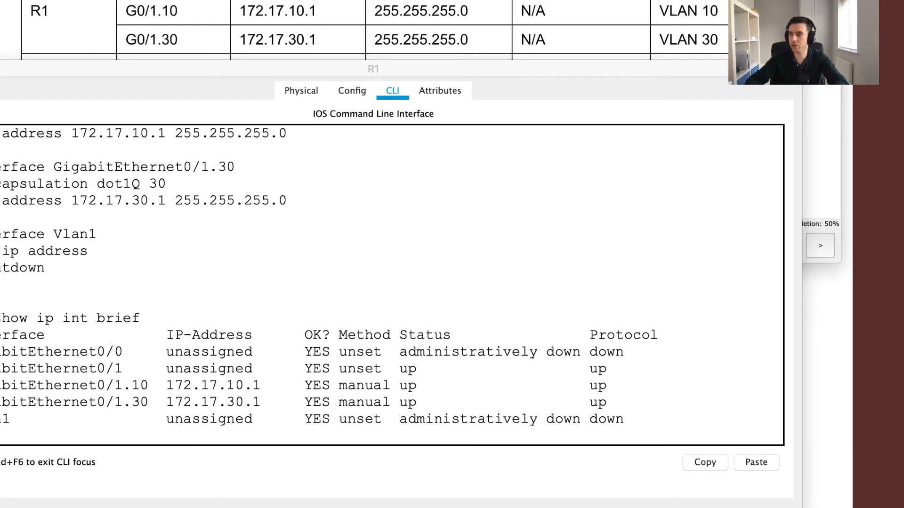
Step: Set PC3's default gateway to 172.17.30.1 in its IP configuration
{"action": "left_click_drag", "start_coordinate": [605, 66], "coordinate": [638, 276]}
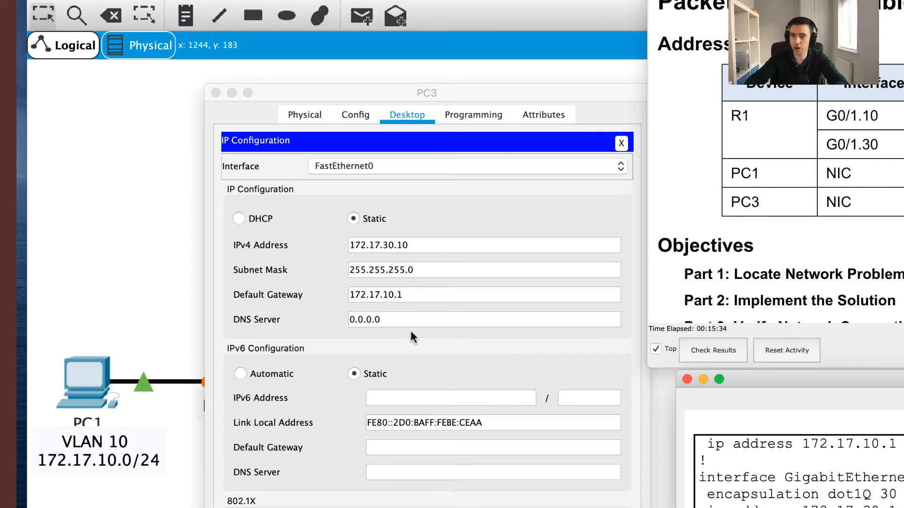
{"action": "left_click", "coordinate": [387, 293]}
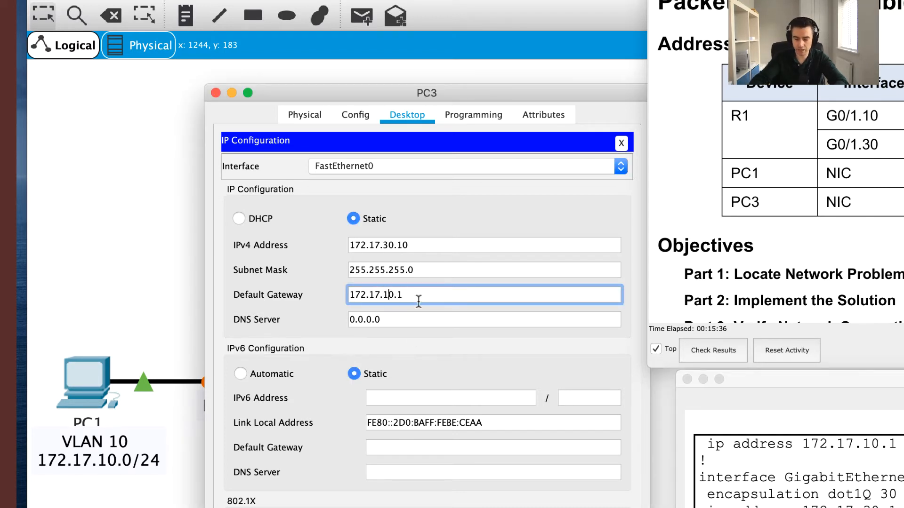
{"action": "key", "text": "BackSpace"}
{"action": "type", "text": "3"}
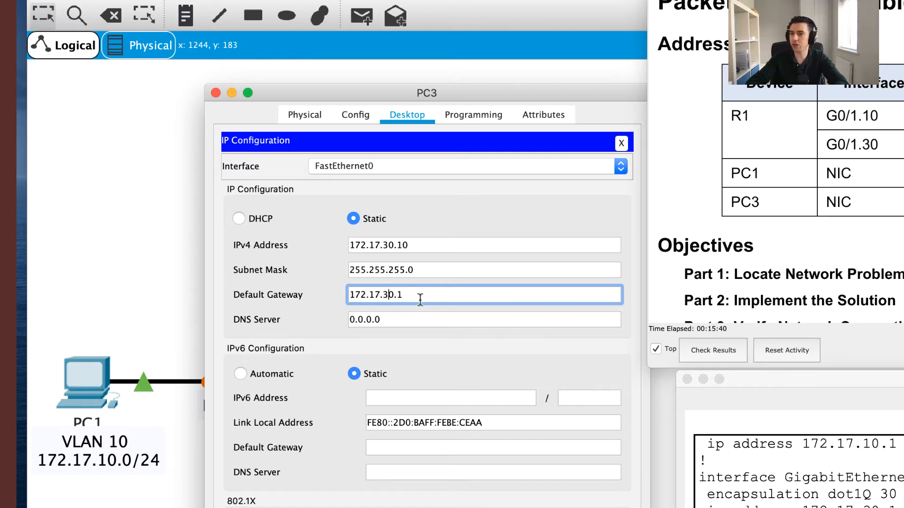
{"action": "left_click", "coordinate": [429, 270]}
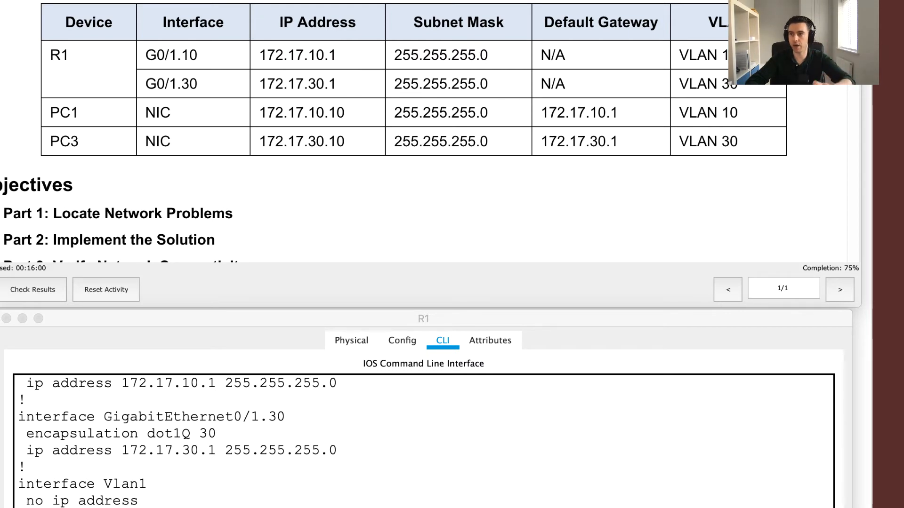
Step: Test connectivity by sending two simple PDUs from PC1 to PC3 and check their status in the PDU list
{"action": "left_click", "coordinate": [443, 499]}
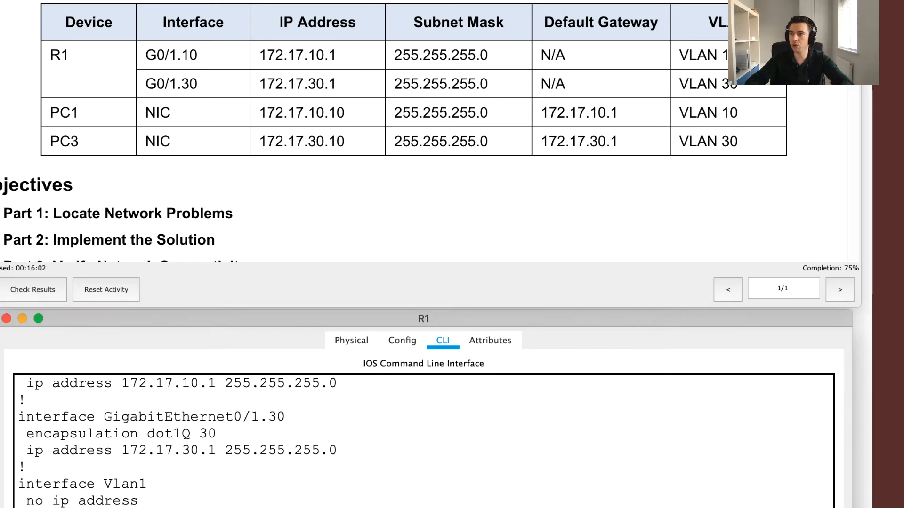
{"action": "left_click_drag", "start_coordinate": [490, 316], "coordinate": [443, 25]}
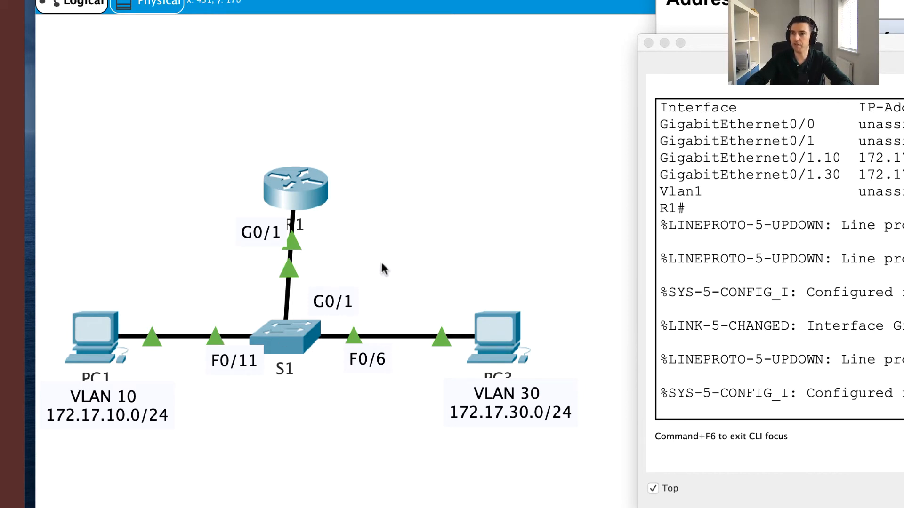
{"action": "left_click", "coordinate": [94, 329]}
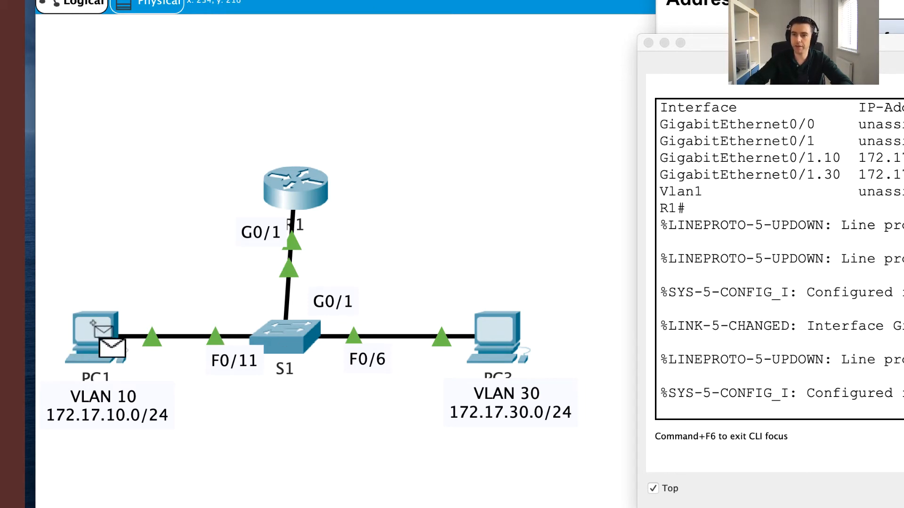
{"action": "left_click", "coordinate": [490, 339]}
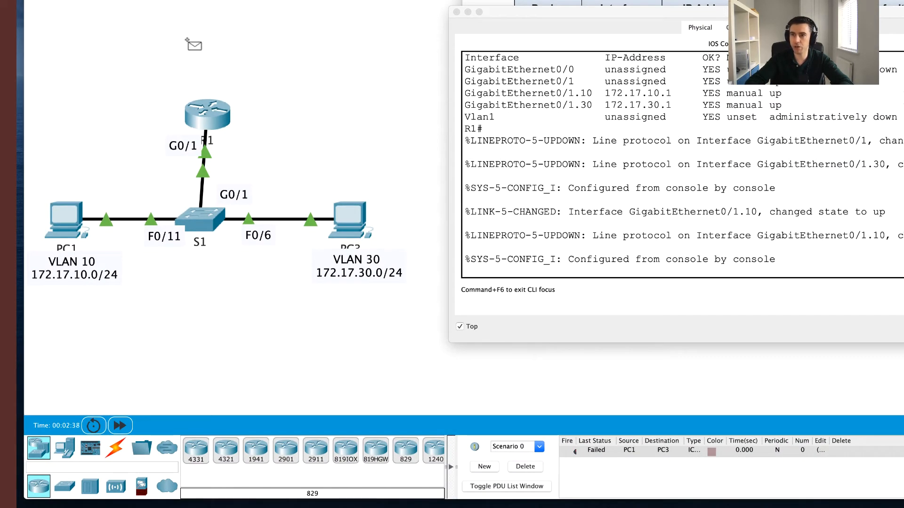
{"action": "left_click", "coordinate": [71, 210]}
{"action": "left_click", "coordinate": [347, 222]}
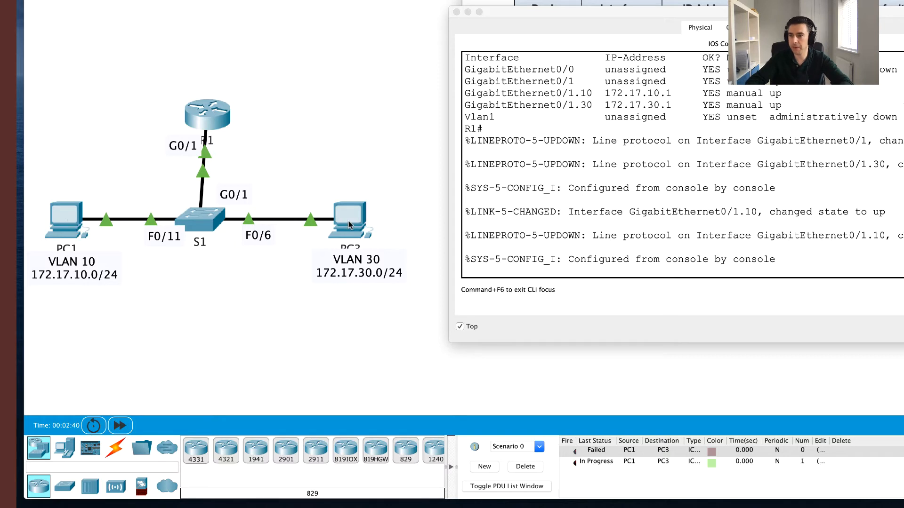
{"action": "mouse_move", "coordinate": [348, 224]}
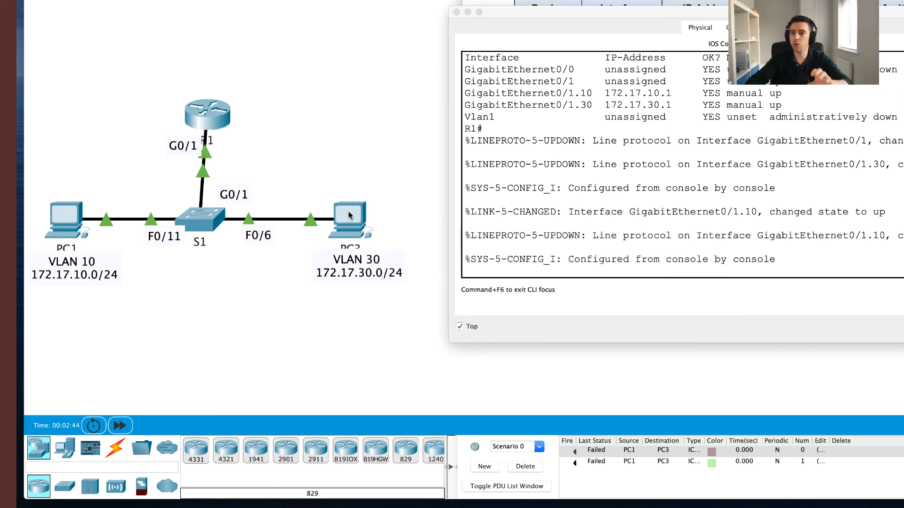
Step: Open switch S1's command line interface, widen its window and keep it on top of the other windows
{"action": "left_click", "coordinate": [191, 221]}
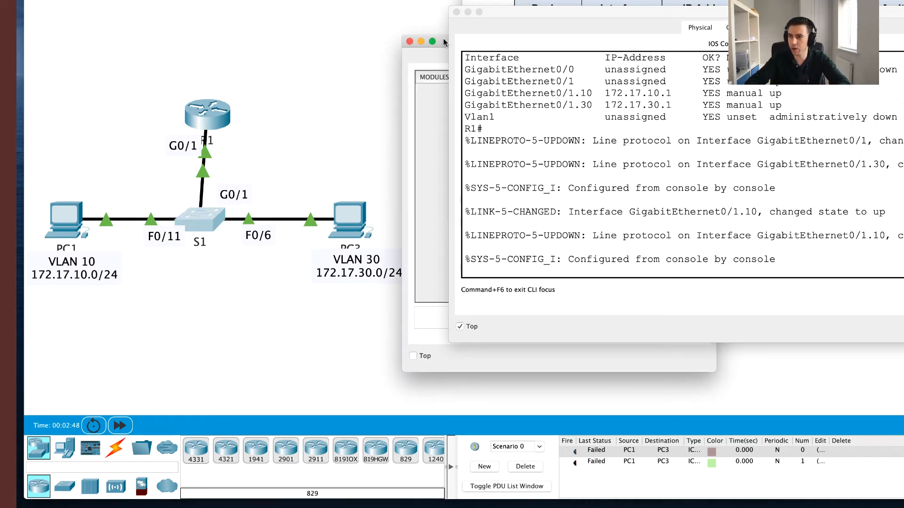
{"action": "left_click_drag", "start_coordinate": [444, 42], "coordinate": [171, 50]}
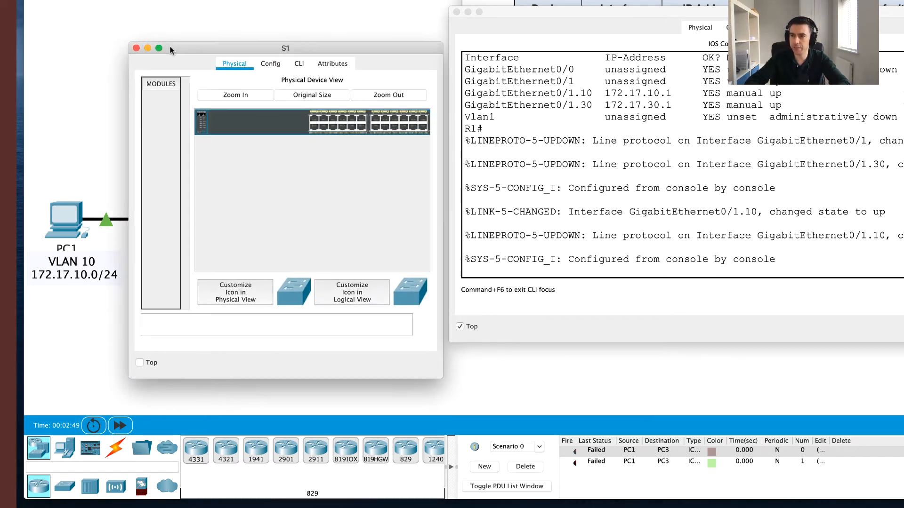
{"action": "left_click", "coordinate": [295, 65]}
{"action": "scroll", "coordinate": [363, 152], "scroll_direction": "up", "scroll_amount": 5}
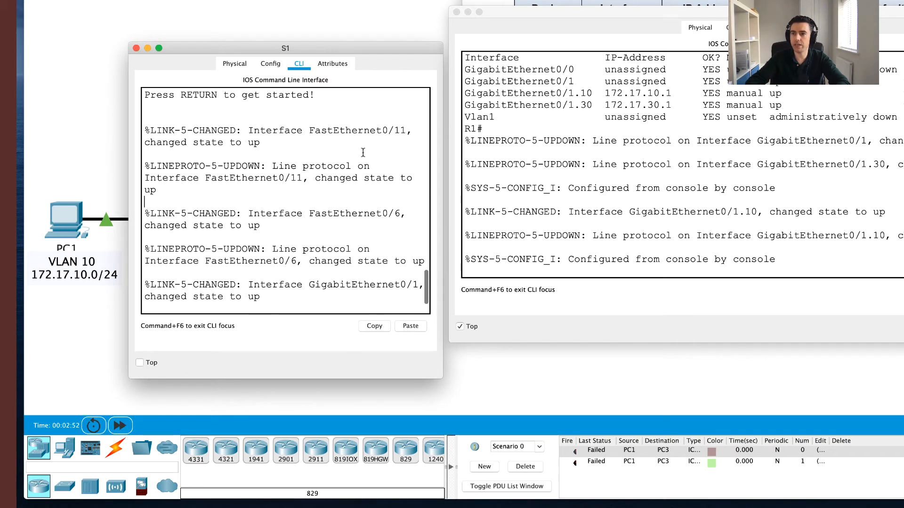
{"action": "scroll", "coordinate": [363, 152], "scroll_direction": "up", "scroll_amount": 10}
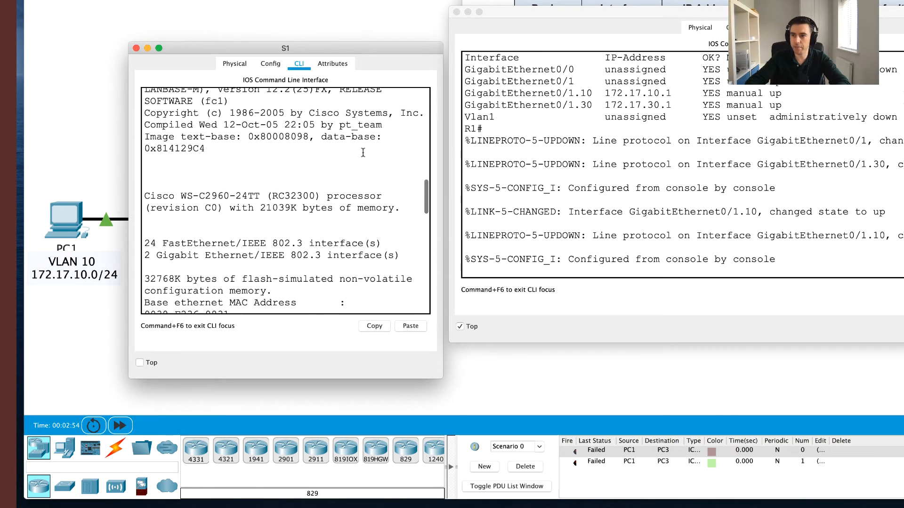
{"action": "scroll", "coordinate": [363, 152], "scroll_direction": "down", "scroll_amount": 15}
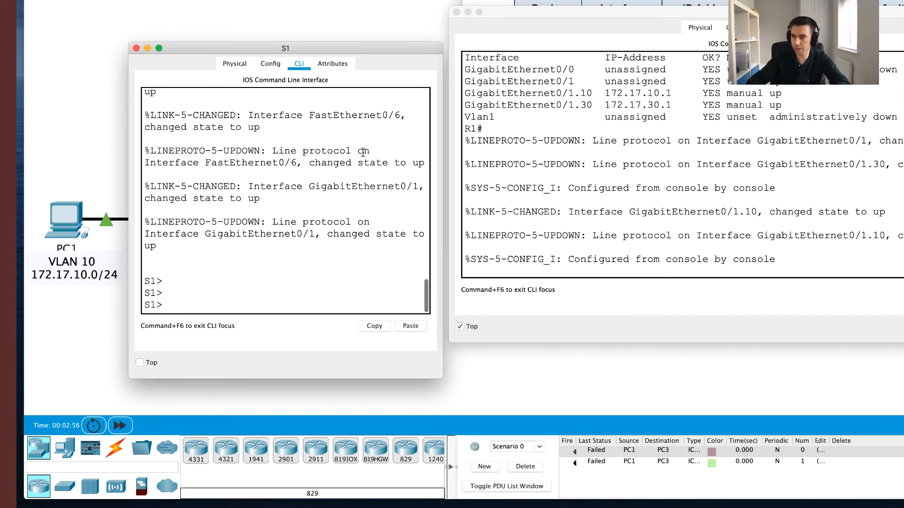
{"action": "left_click_drag", "start_coordinate": [440, 189], "coordinate": [649, 188]}
{"action": "left_click", "coordinate": [140, 363]}
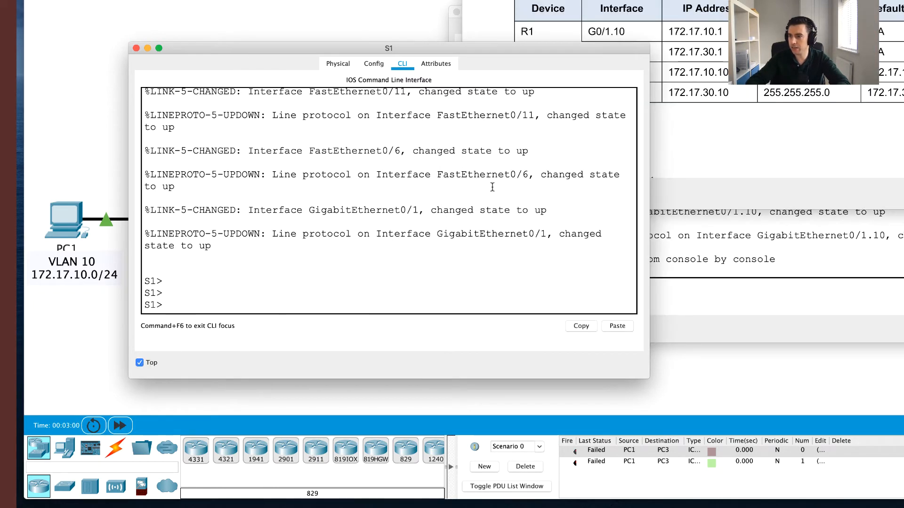
{"action": "left_click_drag", "start_coordinate": [554, 54], "coordinate": [653, 49]}
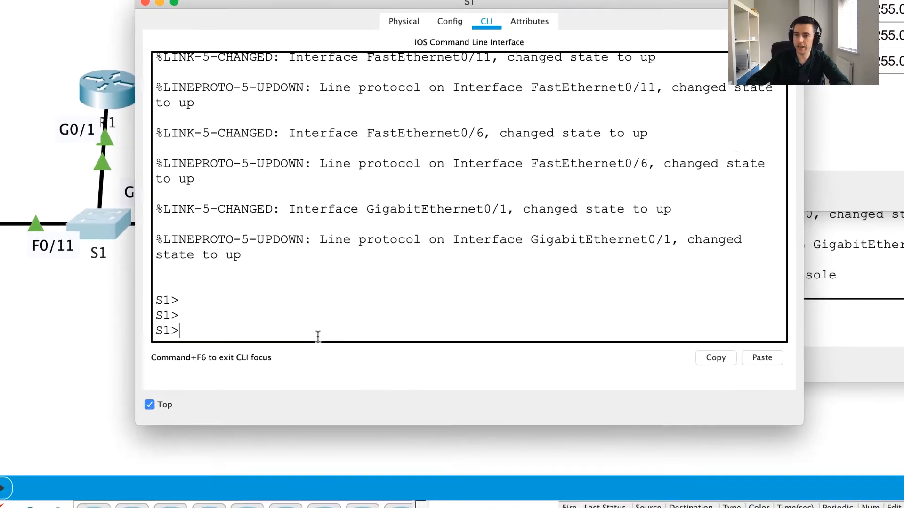
Step: Enter privileged mode on S1 and display the VLAN table to check which VLAN port Gig0/1 belongs to
{"action": "type", "text": "en"}
{"action": "key", "text": "Return"}
{"action": "type", "text": "show vlan"}
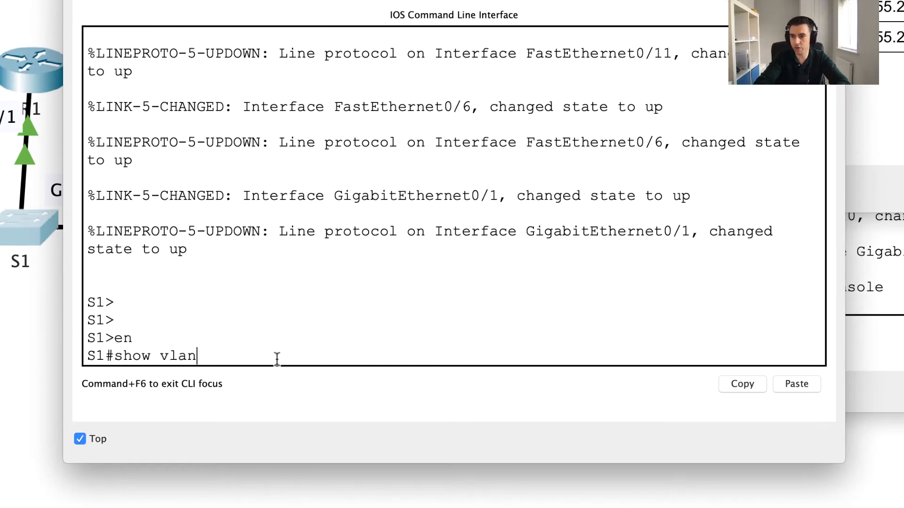
{"action": "key", "text": "Return"}
{"action": "scroll", "coordinate": [481, 155], "scroll_direction": "up", "scroll_amount": 5}
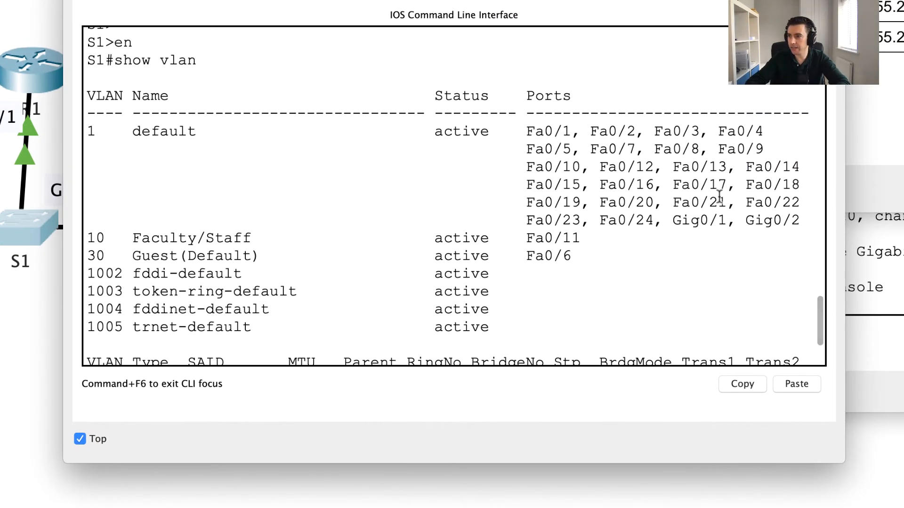
{"action": "left_click_drag", "start_coordinate": [727, 218], "coordinate": [672, 218]}
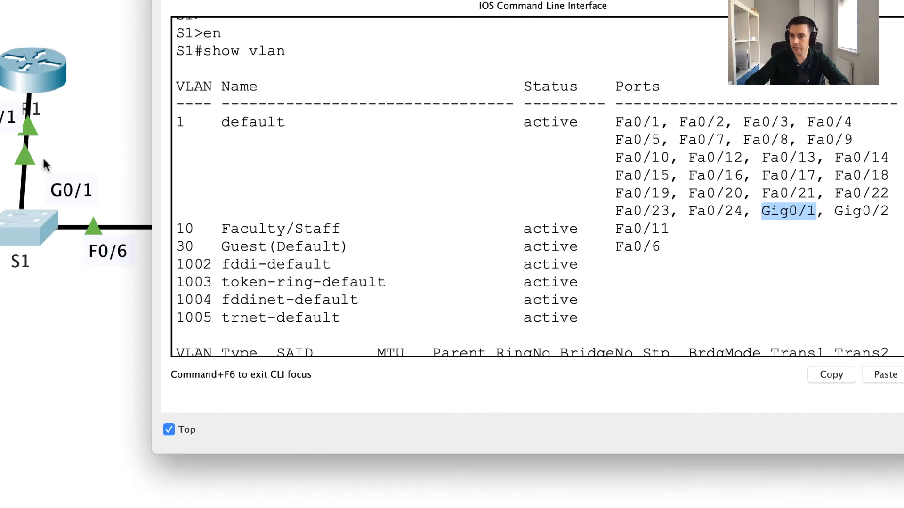
{"action": "left_click", "coordinate": [334, 137]}
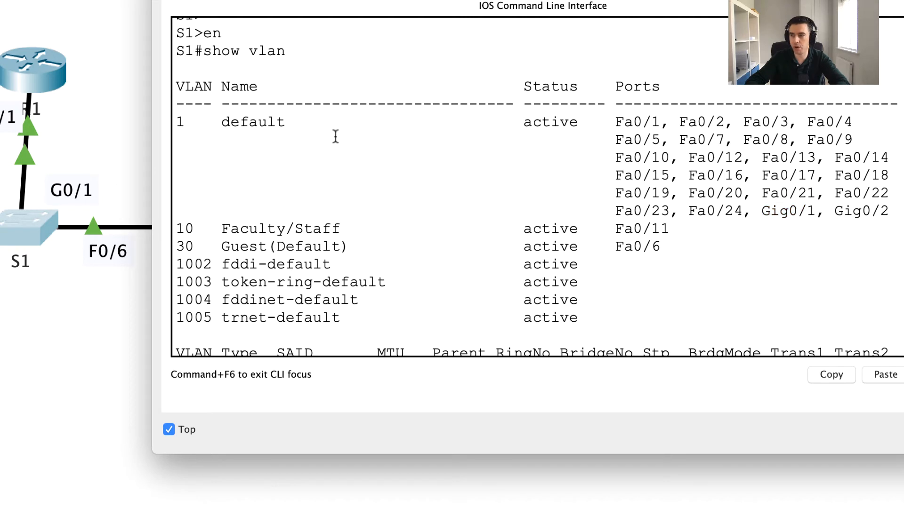
Step: Leave the VLAN listing and display S1's trunk interfaces with show int trunk
{"action": "key", "text": "ctrl+c"}
{"action": "key", "text": "Return"}
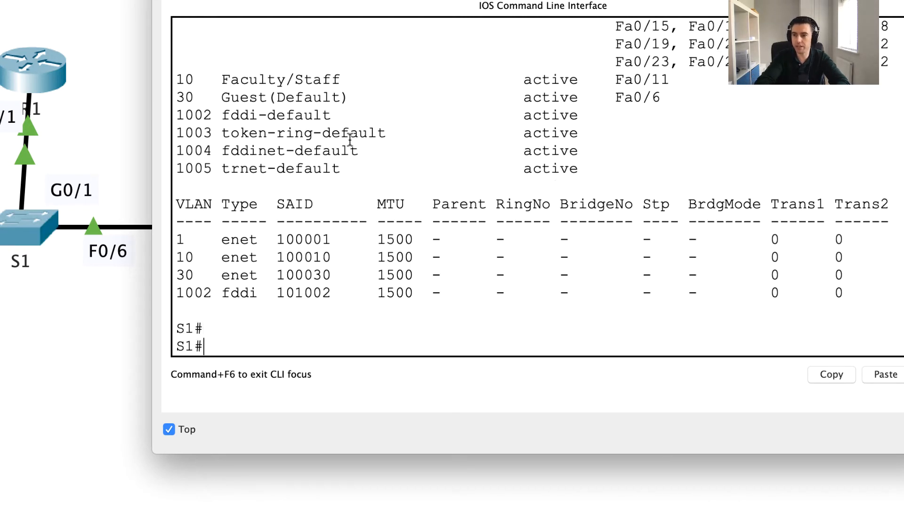
{"action": "type", "text": "show int trunk"}
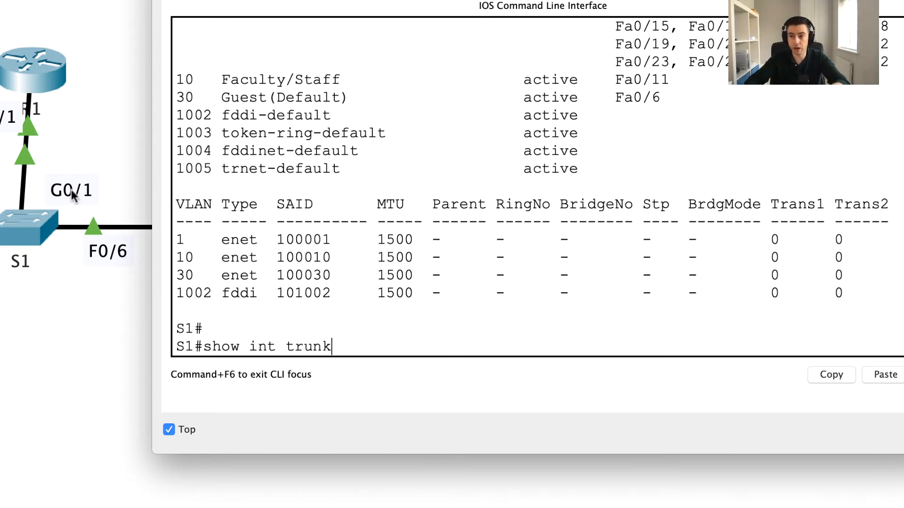
{"action": "key", "text": "Return"}
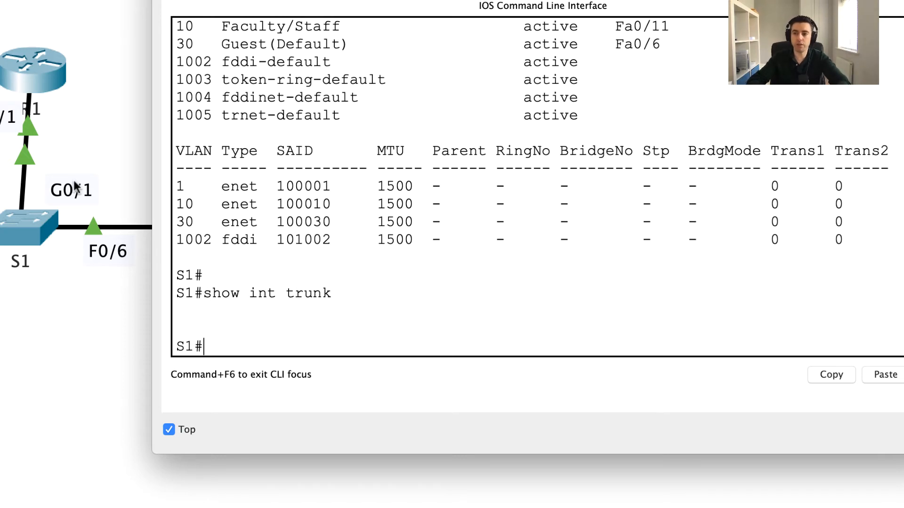
Step: Enter global configuration mode on S1 and select interface g0/1 for configuration
{"action": "type", "text": "conf t"}
{"action": "key", "text": "Return"}
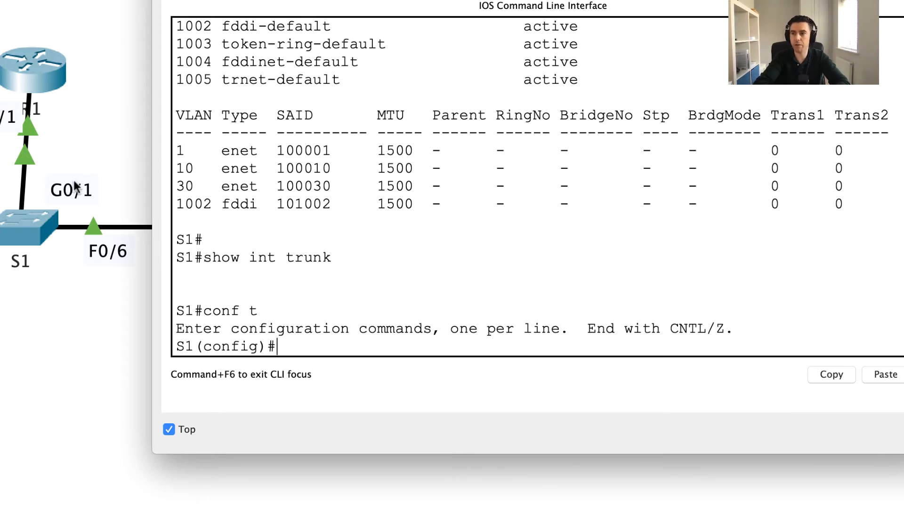
{"action": "type", "text": "int g0/1"}
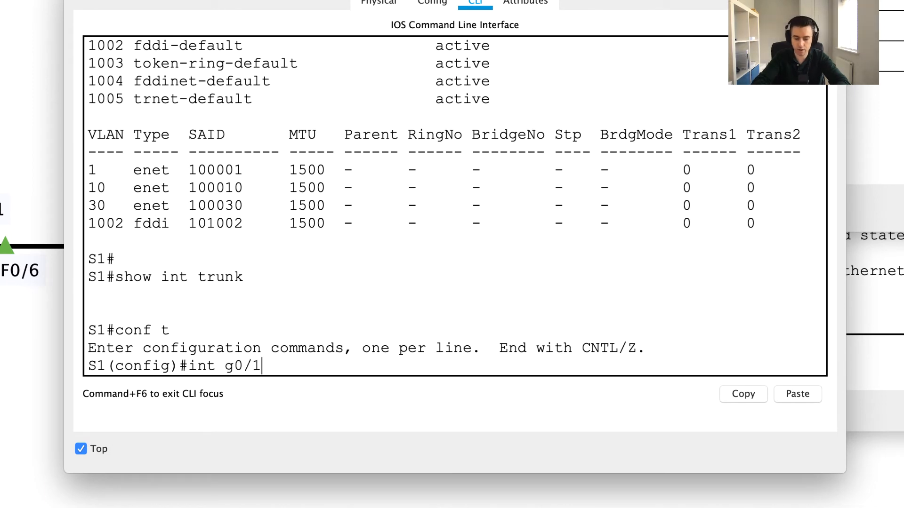
{"action": "key", "text": "Return"}
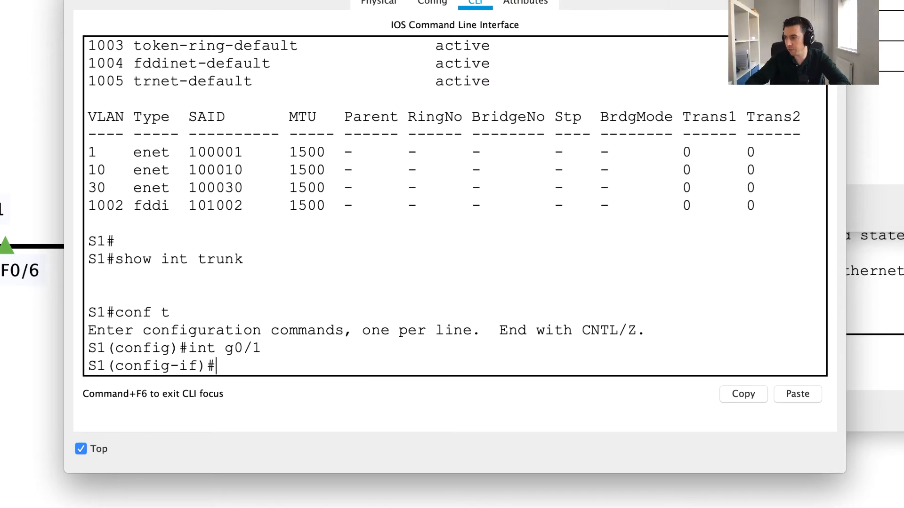
Step: Switch to simulation mode and uncover the topology to examine the PDUs waiting at PC1
{"action": "left_click", "coordinate": [901, 504]}
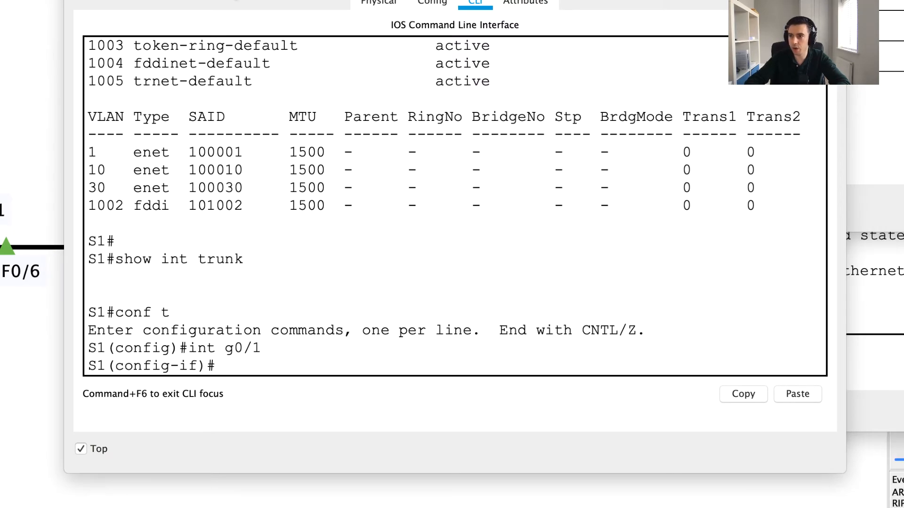
{"action": "left_click_drag", "start_coordinate": [239, 0], "coordinate": [606, 0]}
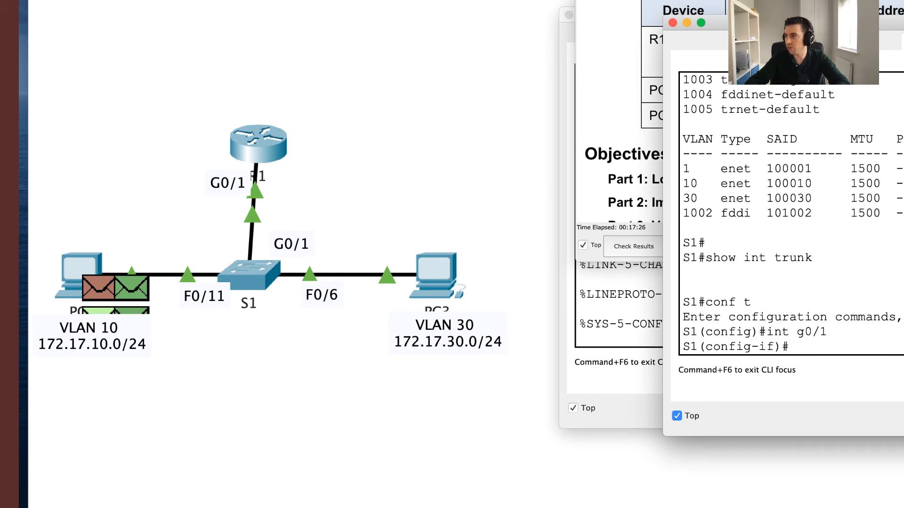
{"action": "left_click_drag", "start_coordinate": [800, 23], "coordinate": [749, 0]}
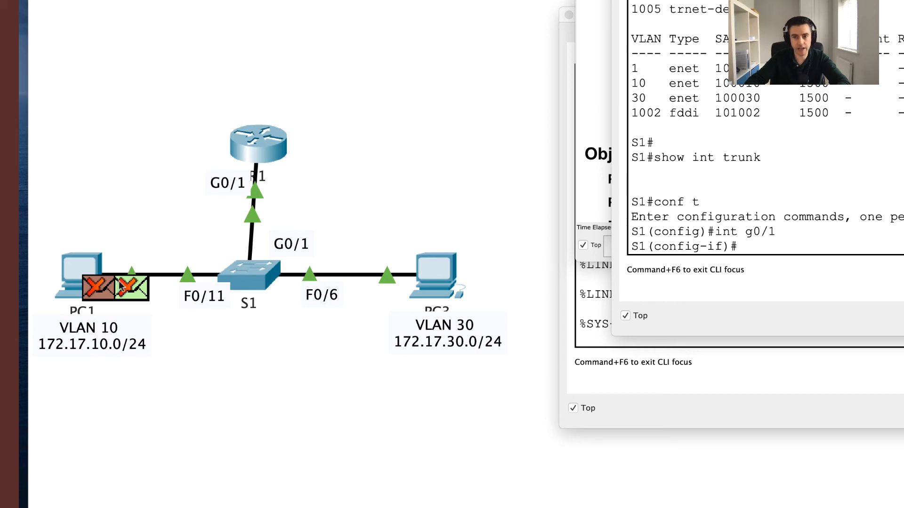
{"action": "mouse_move", "coordinate": [127, 291]}
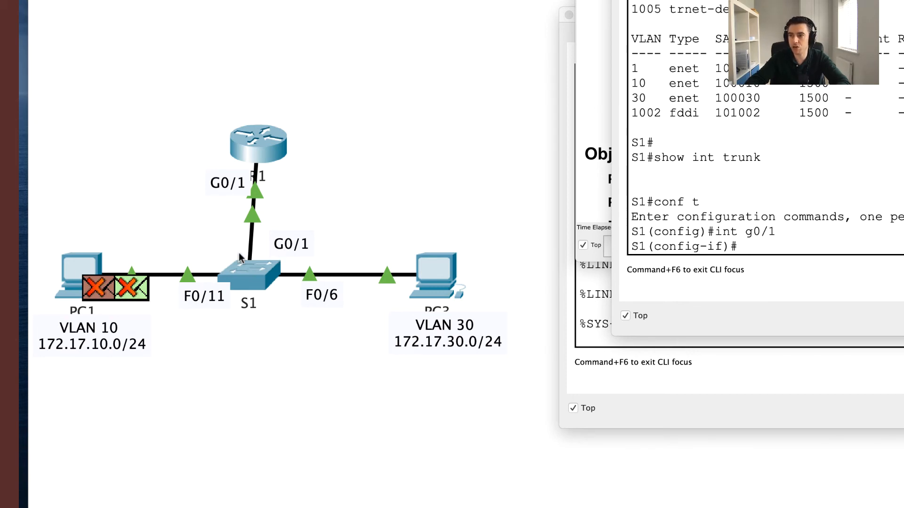
Step: Set S1's interface g0/1 to trunk mode with switchport mode trunk
{"action": "left_click", "coordinate": [803, 234]}
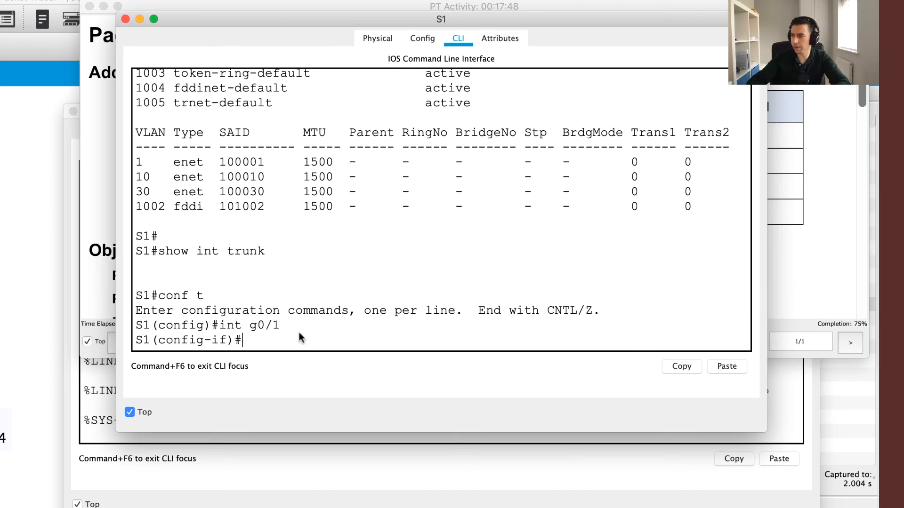
{"action": "left_click", "coordinate": [259, 339]}
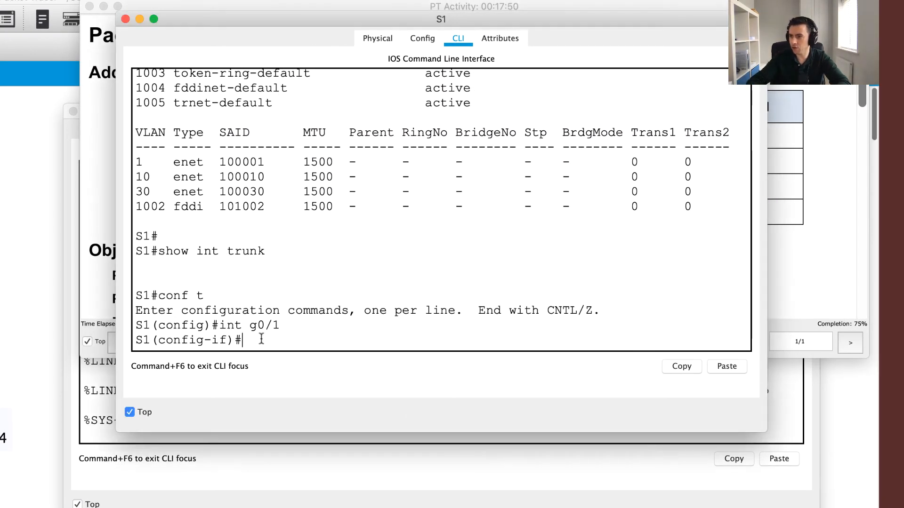
{"action": "type", "text": "swit"}
{"action": "key", "text": "Tab"}
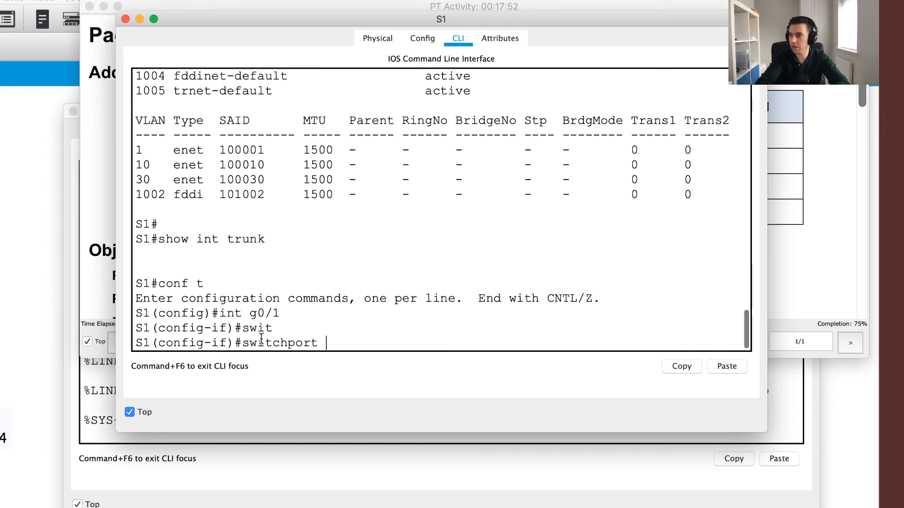
{"action": "type", "text": "mode trunk"}
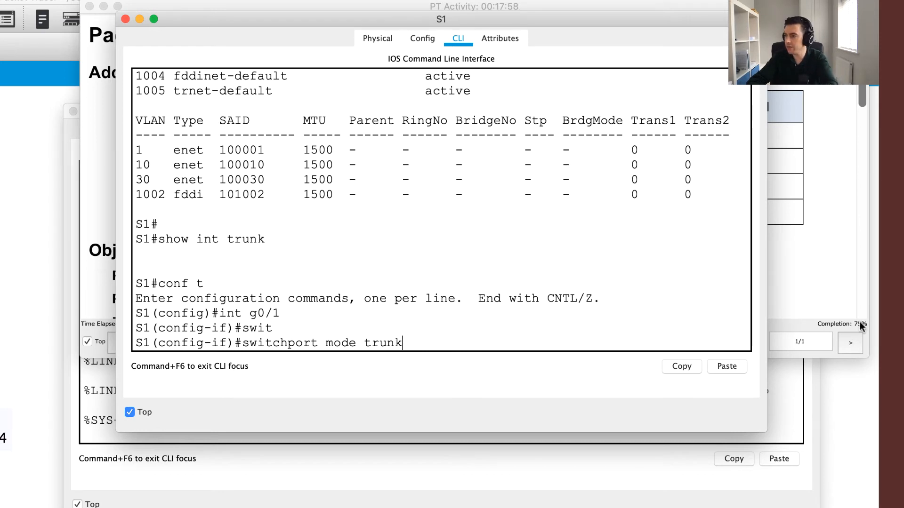
{"action": "key", "text": "Return"}
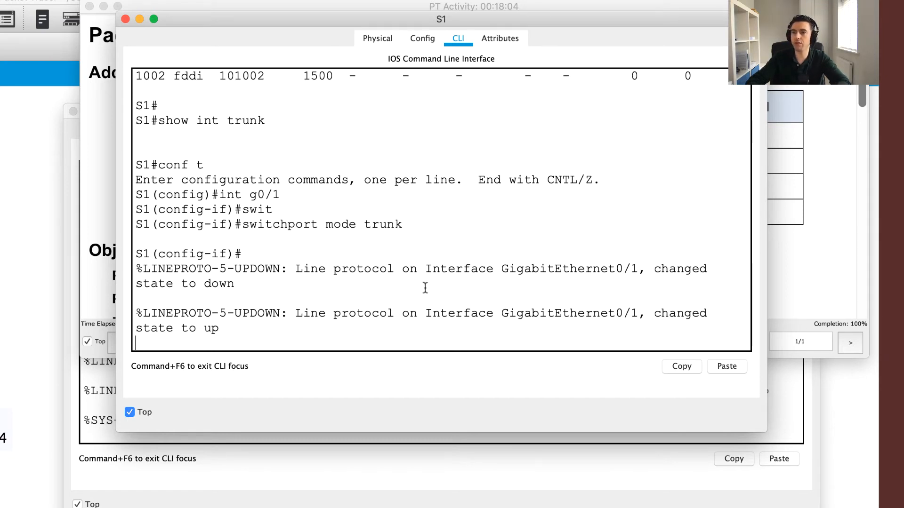
Step: Uncover the activity instructions to check the addressing table and completion status, and bring S1's console back into view
{"action": "left_click_drag", "start_coordinate": [323, 21], "coordinate": [242, 141]}
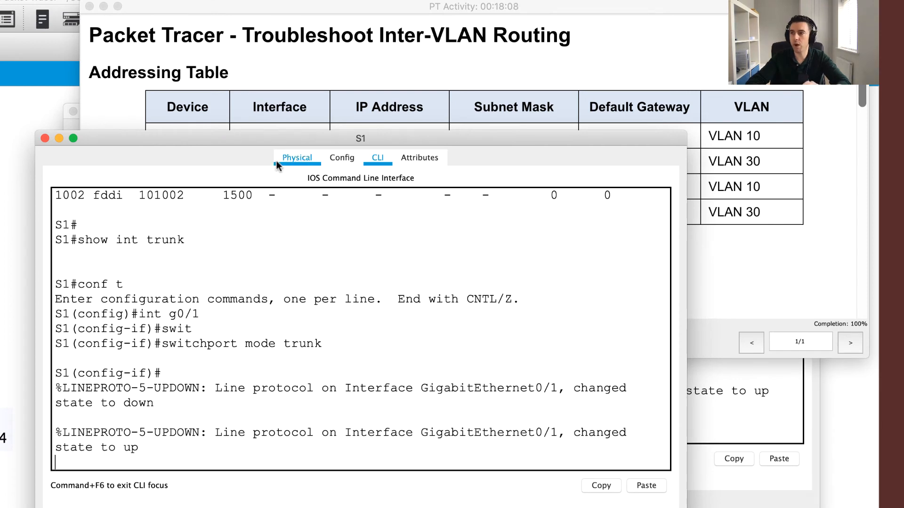
{"action": "left_click_drag", "start_coordinate": [236, 140], "coordinate": [293, 300]}
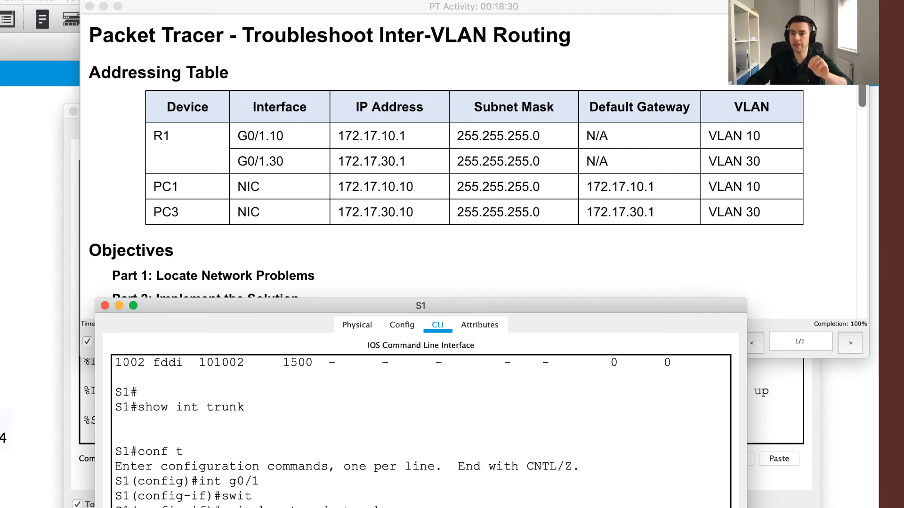
{"action": "left_click_drag", "start_coordinate": [304, 306], "coordinate": [393, 61]}
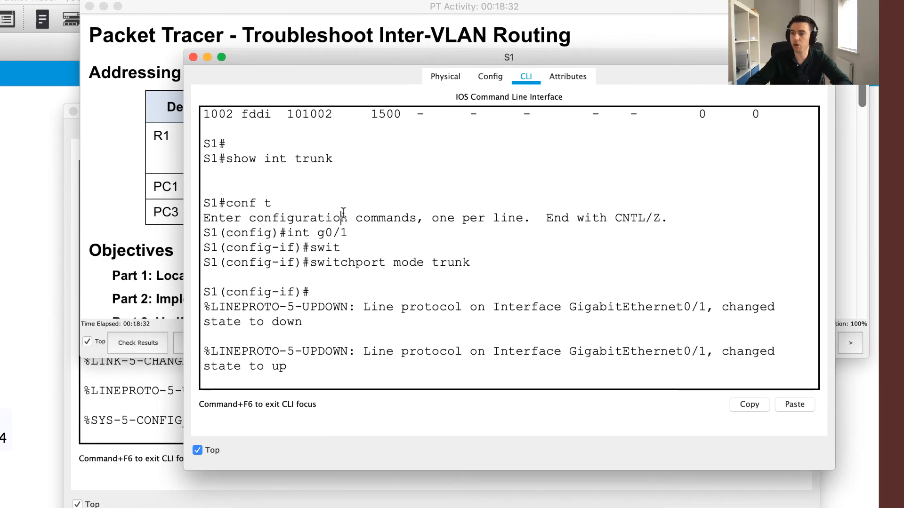
Step: Return S1 to privileged mode and display the VLAN table with show vlan to check the port assignments
{"action": "key", "text": "Return"}
{"action": "key", "text": "Return"}
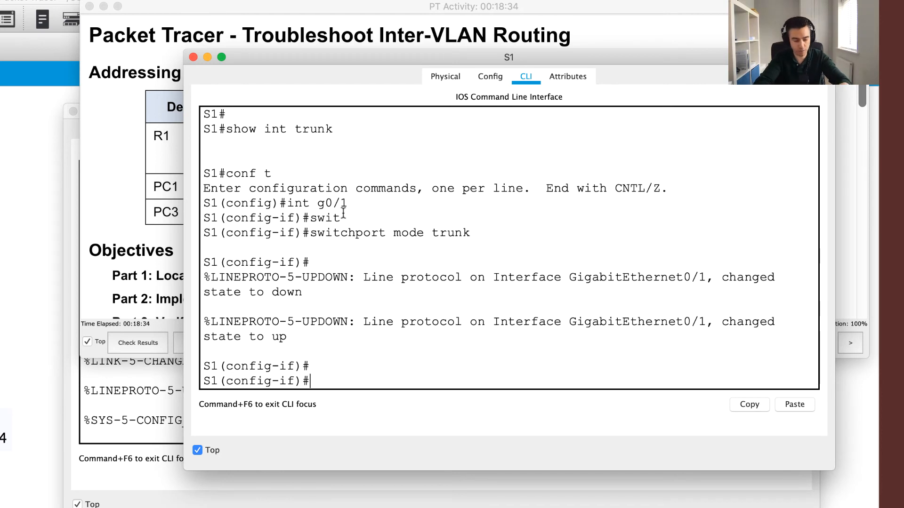
{"action": "key", "text": "ctrl+z"}
{"action": "key", "text": "Return"}
{"action": "key", "text": "Return"}
{"action": "key", "text": "Return"}
{"action": "type", "text": "show vlan"}
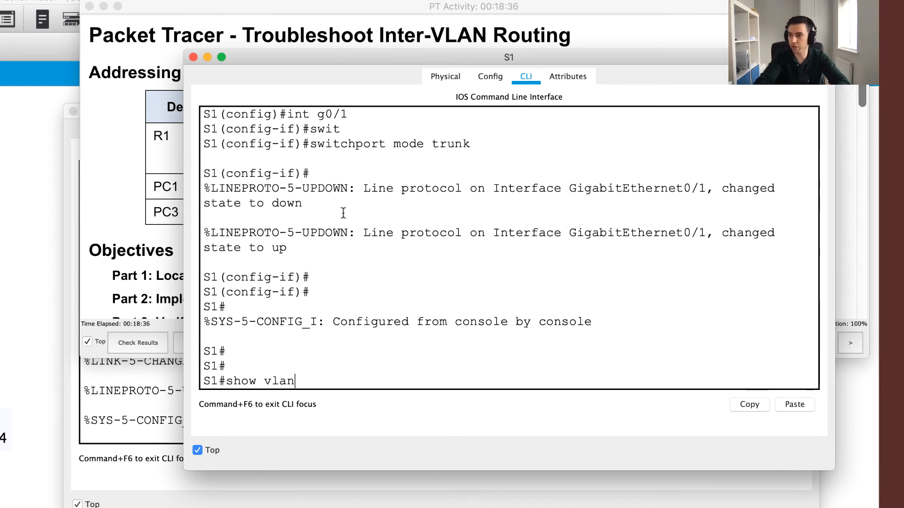
{"action": "key", "text": "Return"}
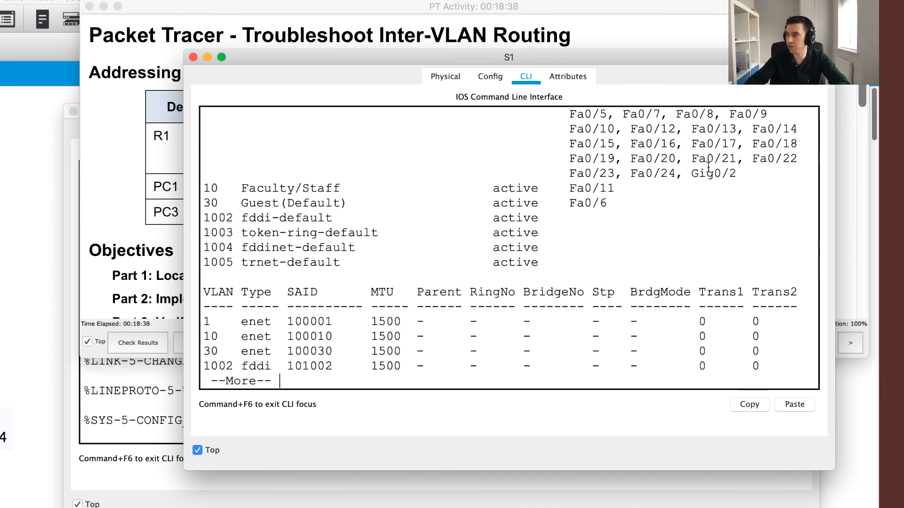
{"action": "scroll", "coordinate": [694, 170], "scroll_direction": "up", "scroll_amount": 2}
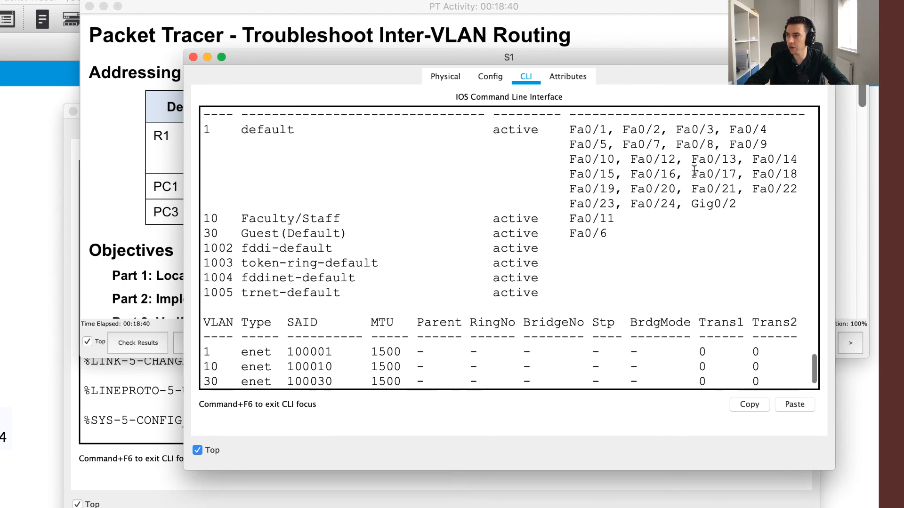
{"action": "key", "text": "q"}
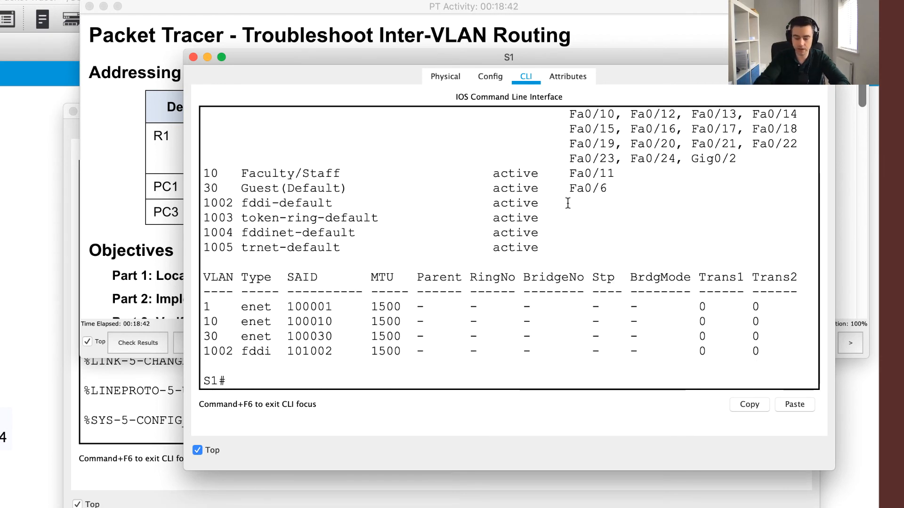
Step: Display S1's trunk interfaces with show int trunk
{"action": "type", "text": "show tin"}
{"action": "key", "text": "BackSpace"}
{"action": "key", "text": "BackSpace"}
{"action": "key", "text": "BackSpace"}
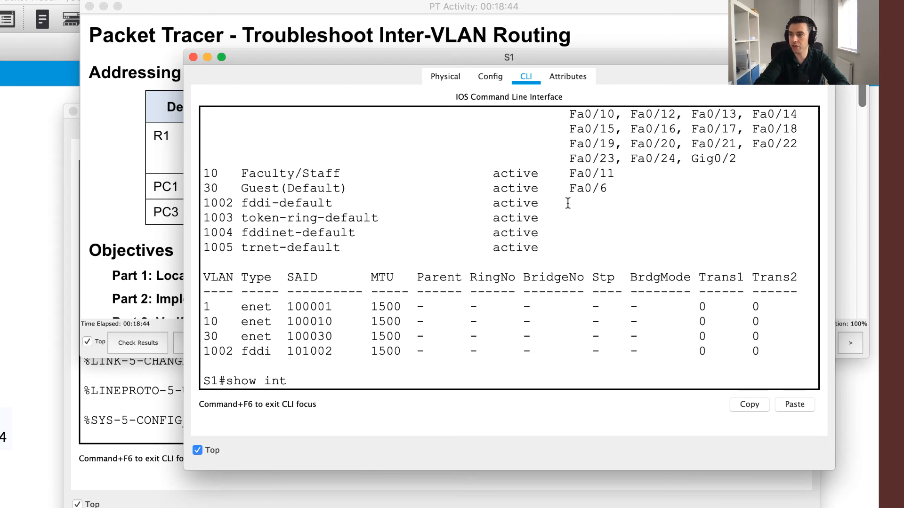
{"action": "type", "text": "int tru"}
{"action": "key", "text": "Tab"}
{"action": "key", "text": "Return"}
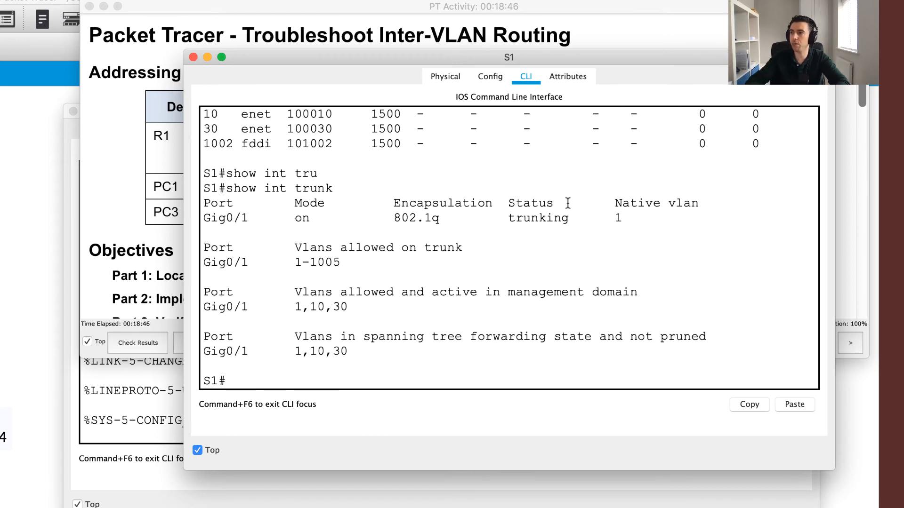
Step: Examine Gig0/1's mode, encapsulation, trunking status and allowed VLANs in the trunk output
{"action": "left_click_drag", "start_coordinate": [203, 218], "coordinate": [686, 210]}
{"action": "left_click", "coordinate": [418, 216]}
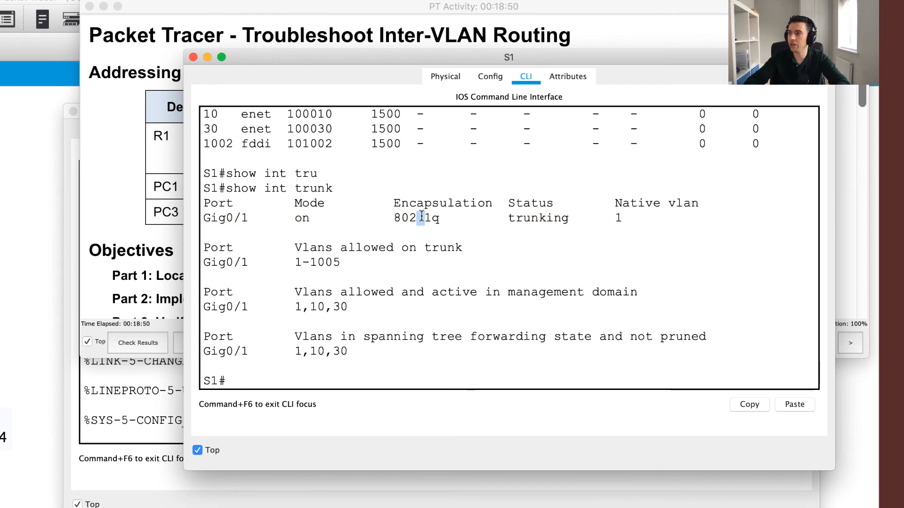
{"action": "left_click", "coordinate": [472, 220]}
{"action": "double_click", "coordinate": [540, 219]}
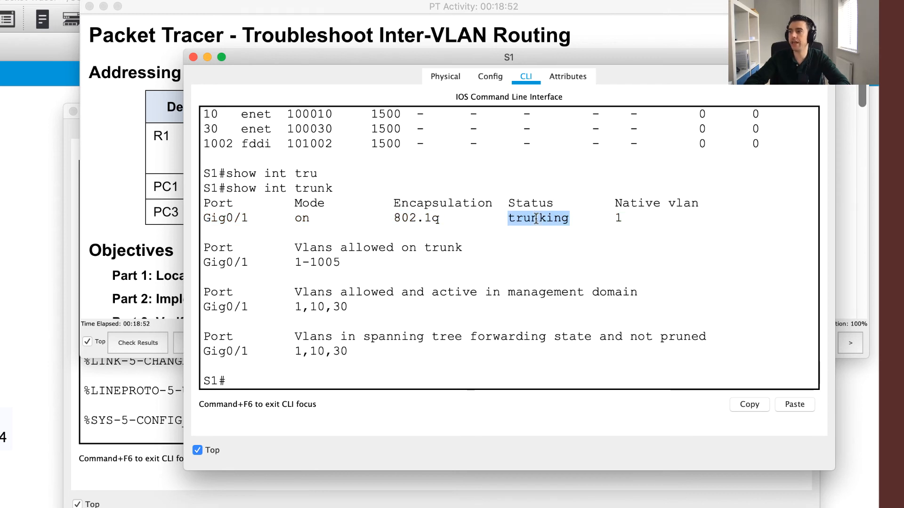
{"action": "double_click", "coordinate": [295, 219]}
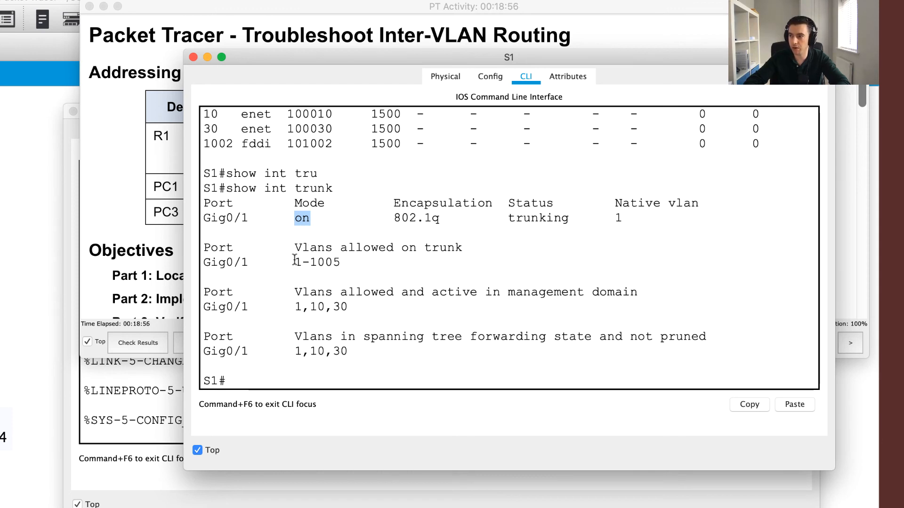
{"action": "left_click_drag", "start_coordinate": [301, 253], "coordinate": [441, 255]}
{"action": "left_click", "coordinate": [443, 255]}
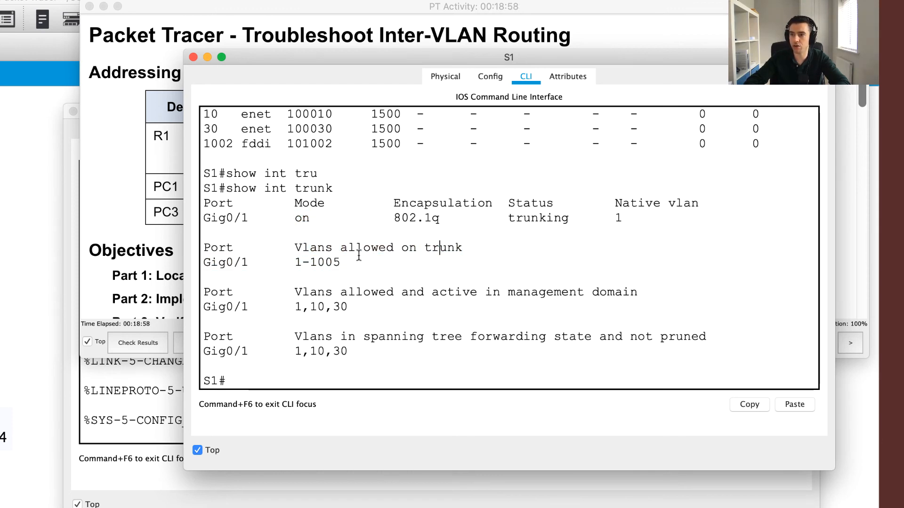
Step: Close the S1 and R1 windows and move the activity instructions aside to expose the whole topology
{"action": "left_click", "coordinate": [853, 506]}
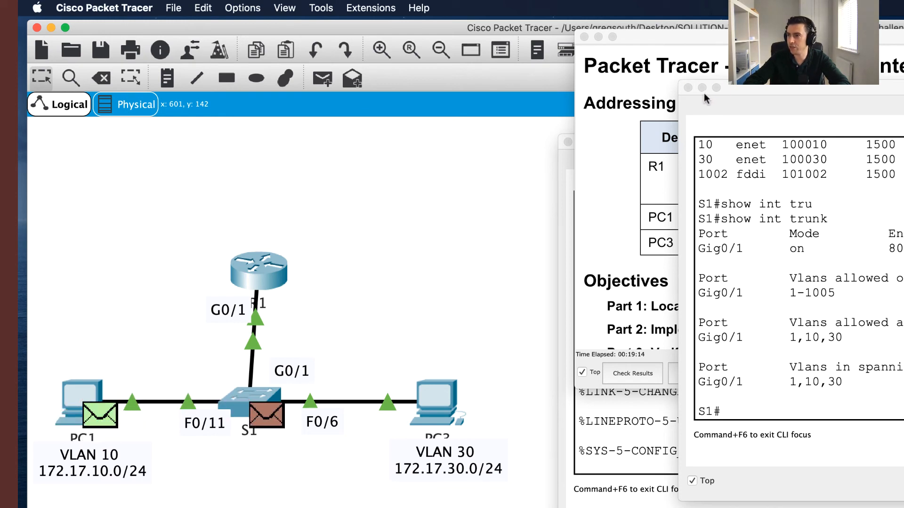
{"action": "left_click", "coordinate": [689, 88]}
{"action": "left_click_drag", "start_coordinate": [726, 45], "coordinate": [613, 337]}
{"action": "left_click", "coordinate": [571, 145]}
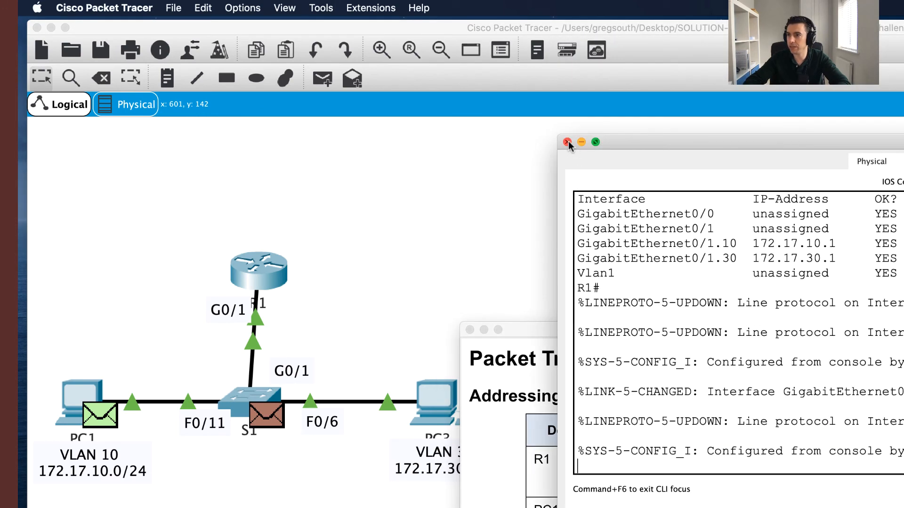
{"action": "left_click", "coordinate": [567, 142]}
{"action": "left_click_drag", "start_coordinate": [894, 327], "coordinate": [776, 507]}
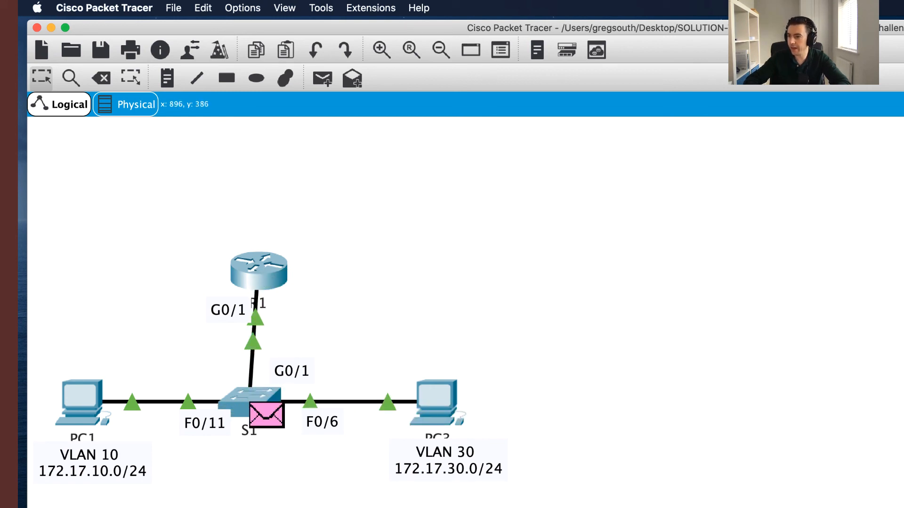
Step: Clear the existing PDUs from the simulation and keep the topology uncovered for a new test
{"action": "left_click_drag", "start_coordinate": [753, 507], "coordinate": [846, 155]}
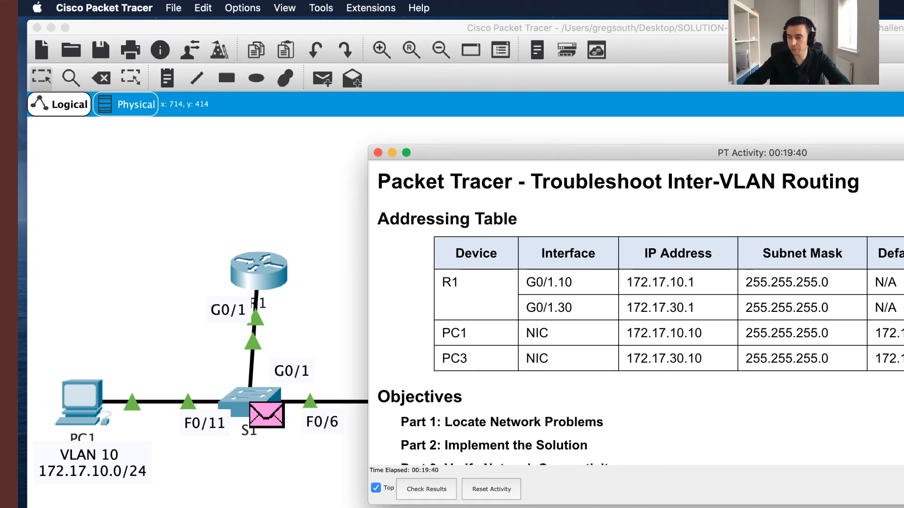
{"action": "left_click", "coordinate": [753, 507]}
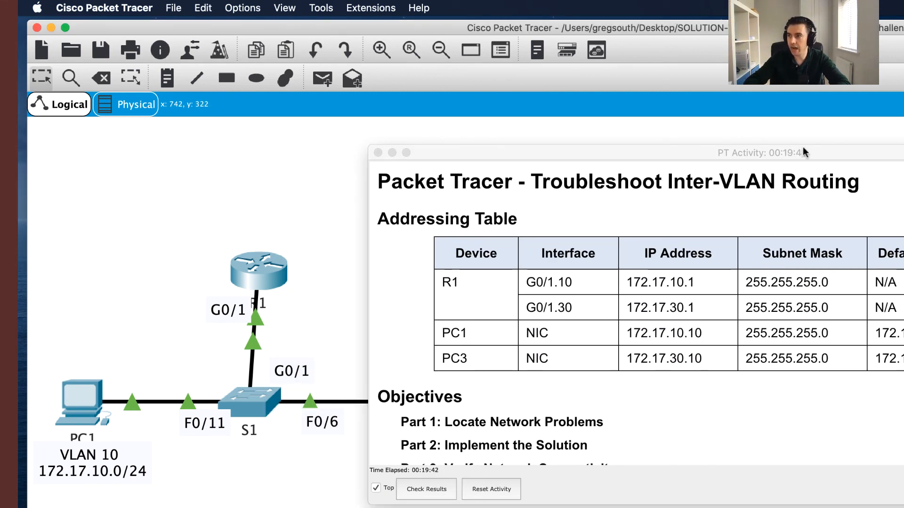
{"action": "left_click_drag", "start_coordinate": [804, 152], "coordinate": [708, 476]}
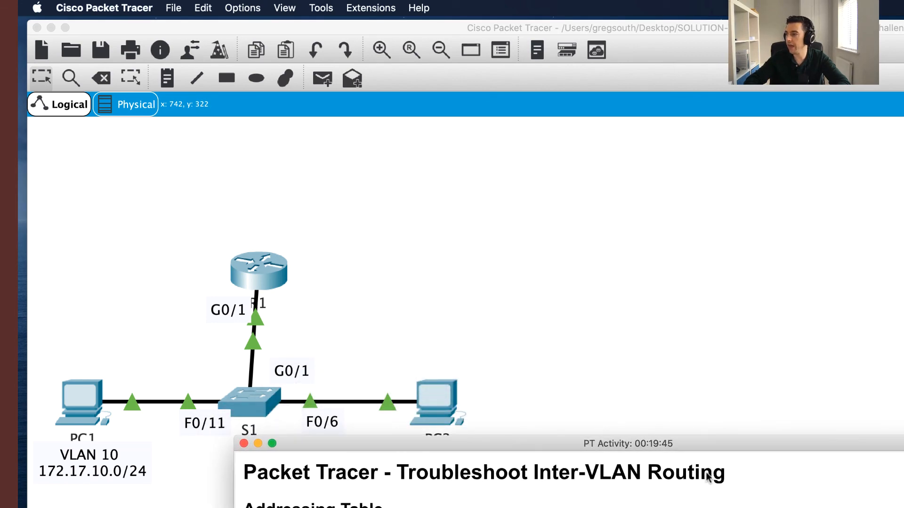
Step: Add a simple PDU from PC1 to PC3 to test connectivity between VLAN 10 and VLAN 30
{"action": "left_click", "coordinate": [322, 78]}
{"action": "left_click", "coordinate": [78, 407]}
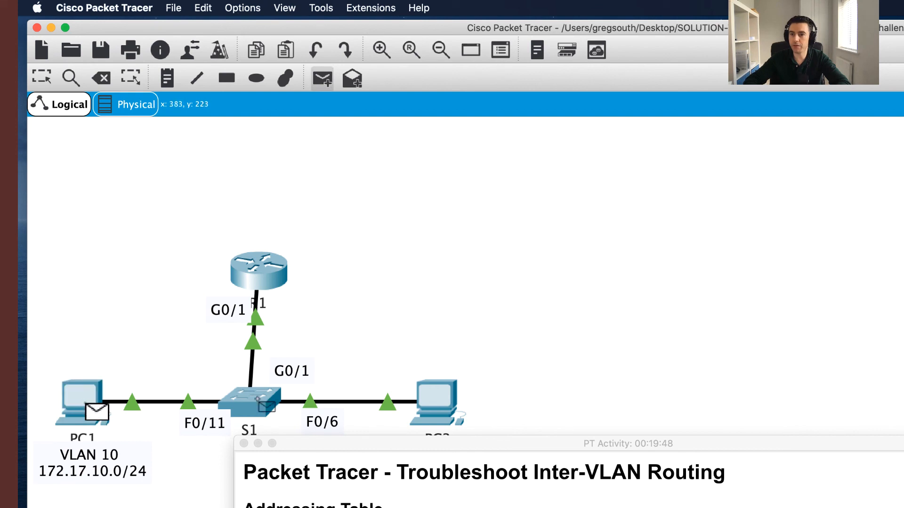
{"action": "left_click", "coordinate": [452, 401]}
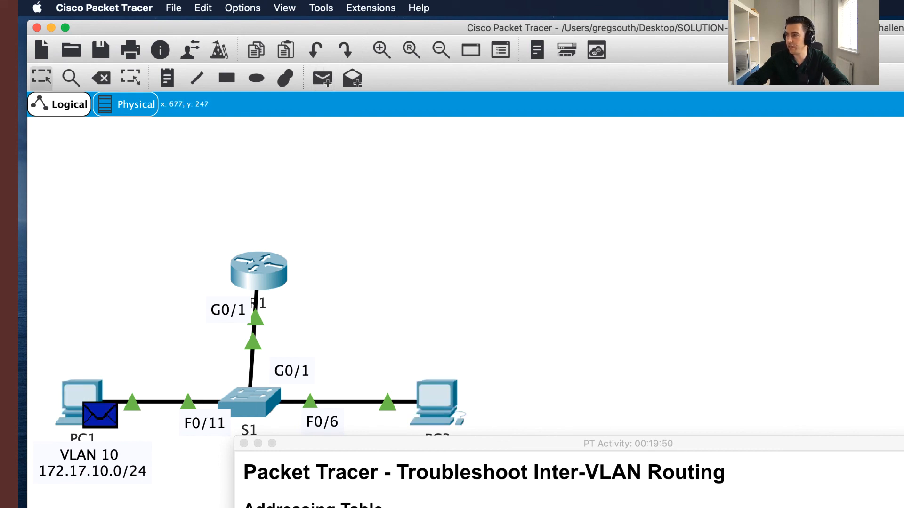